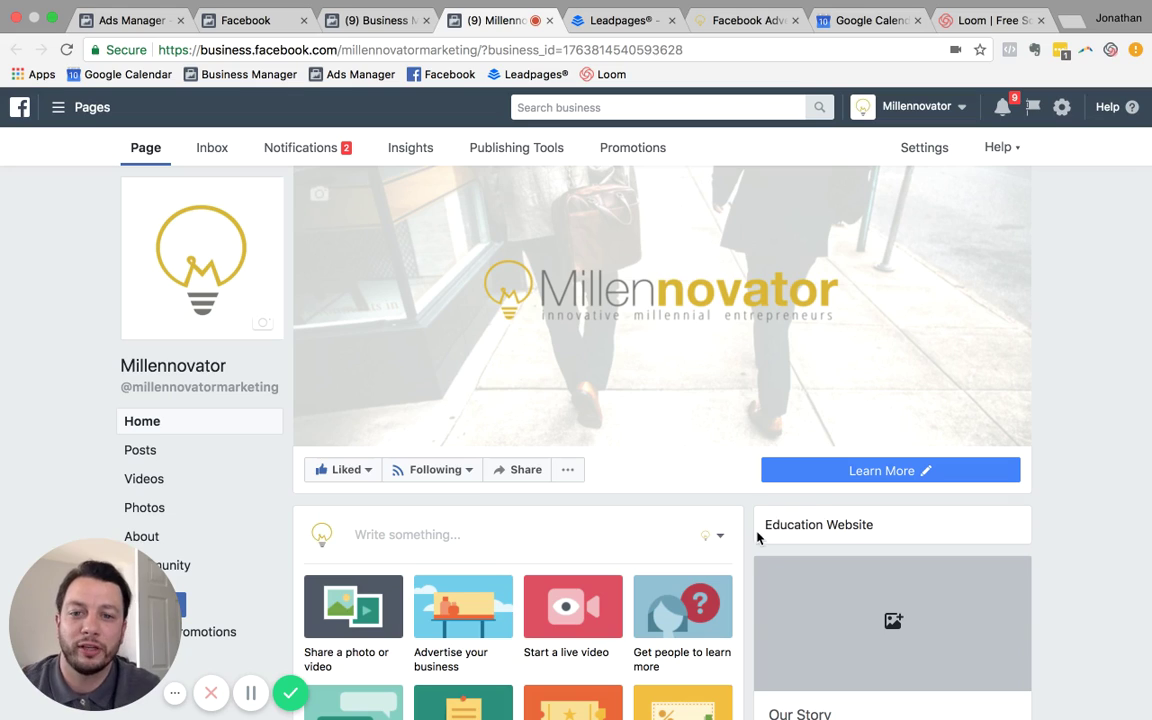
Draft a new post reading "Hello!" on the Millennovator page and open its boost settings
click(613, 526)
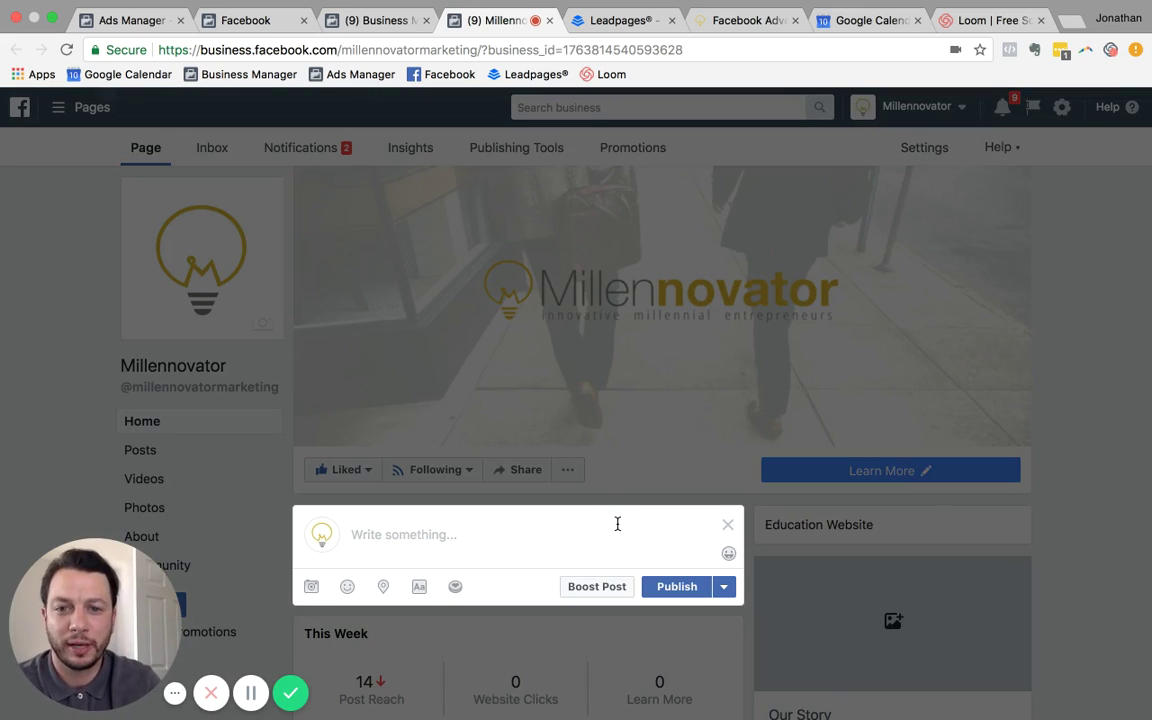
text(Helloe)
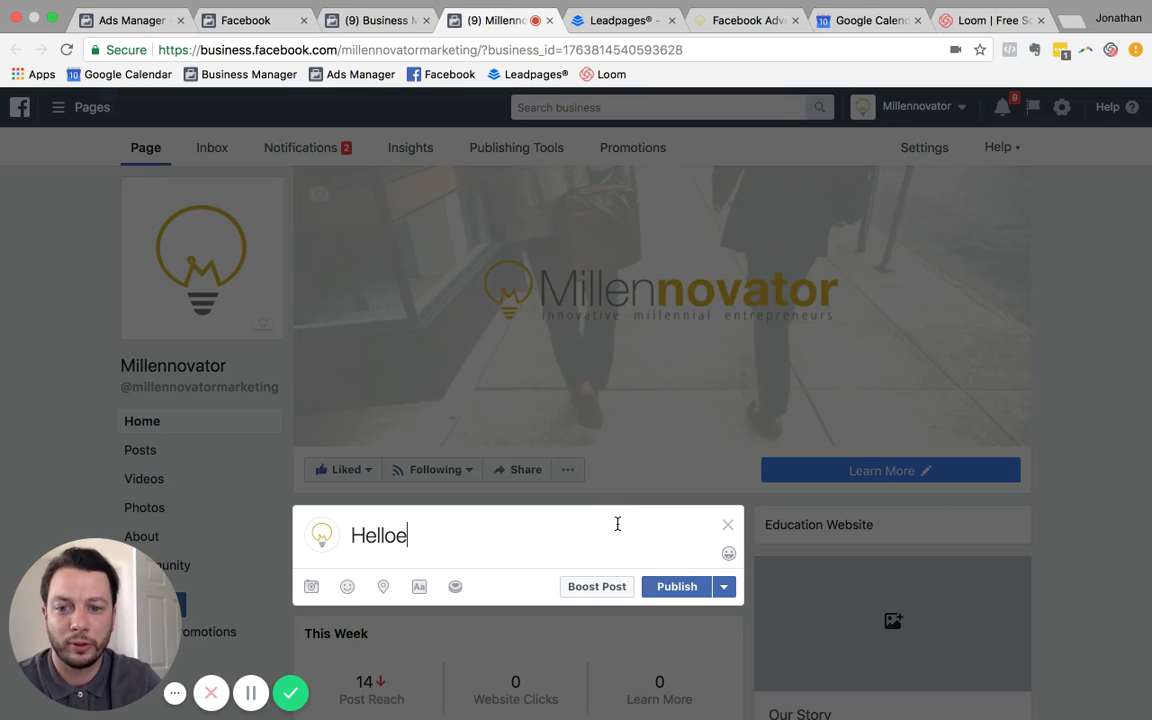
key(BackSpace)
text(!)
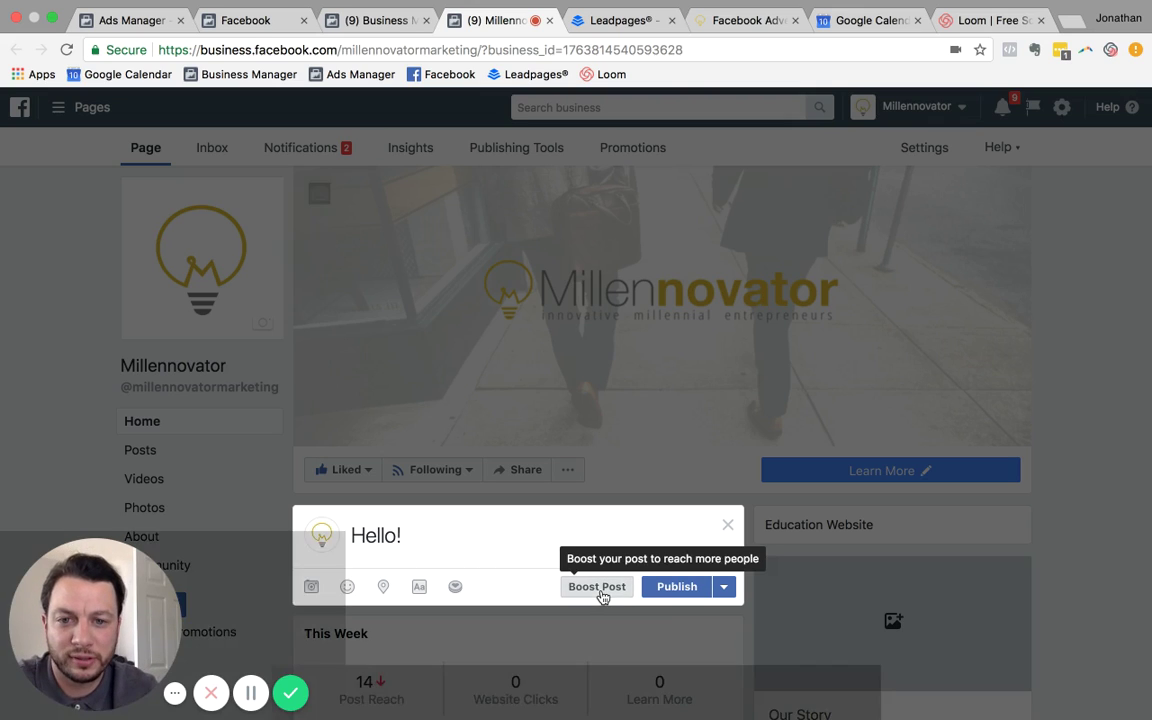
click(600, 587)
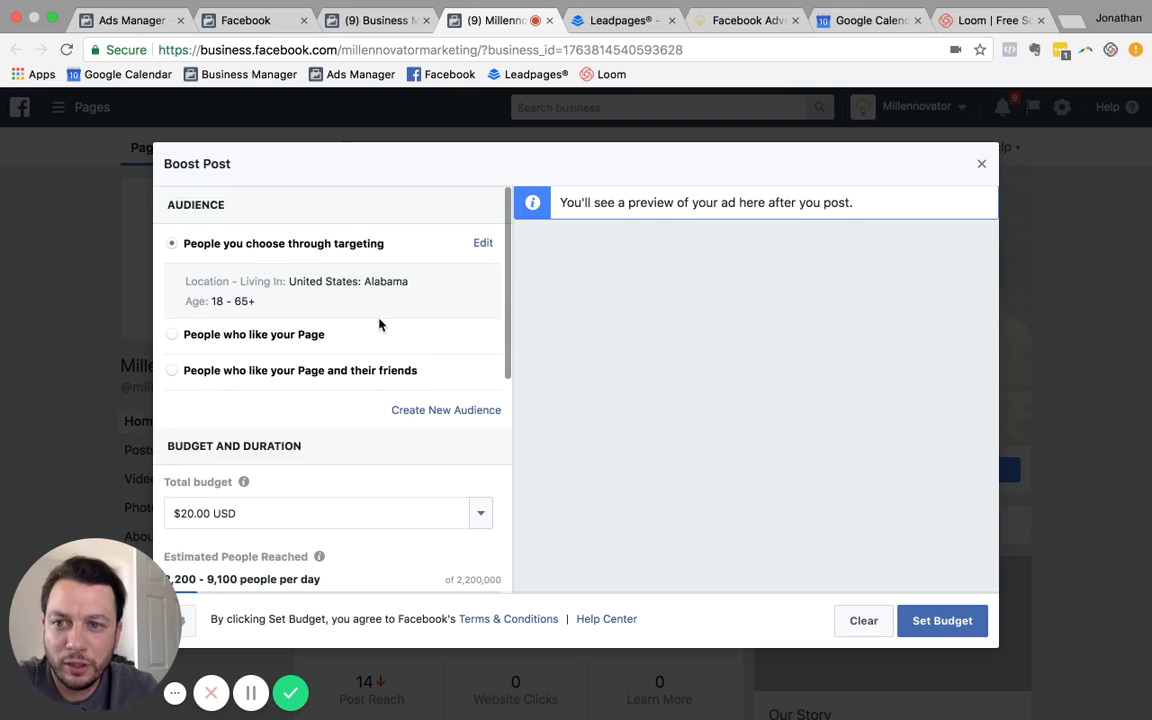
Edit the boost's "People you choose through targeting" audience, setting the maximum age to 50
scroll(379, 323, down, 5)
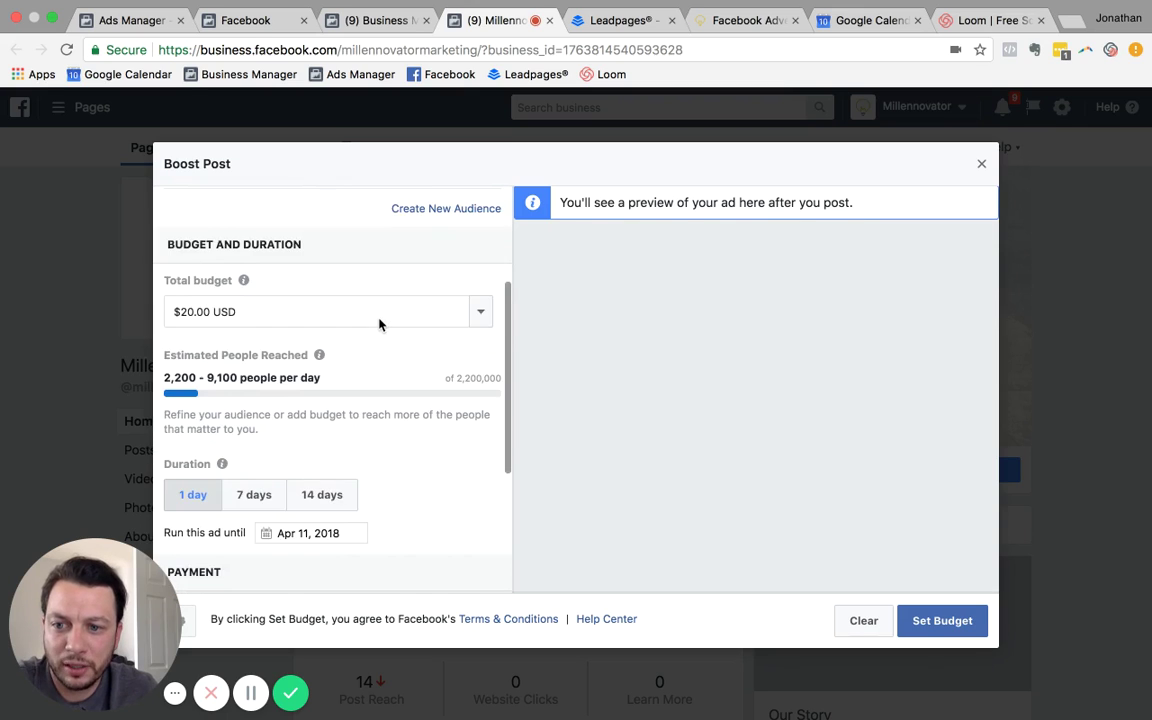
scroll(379, 323, up, 5)
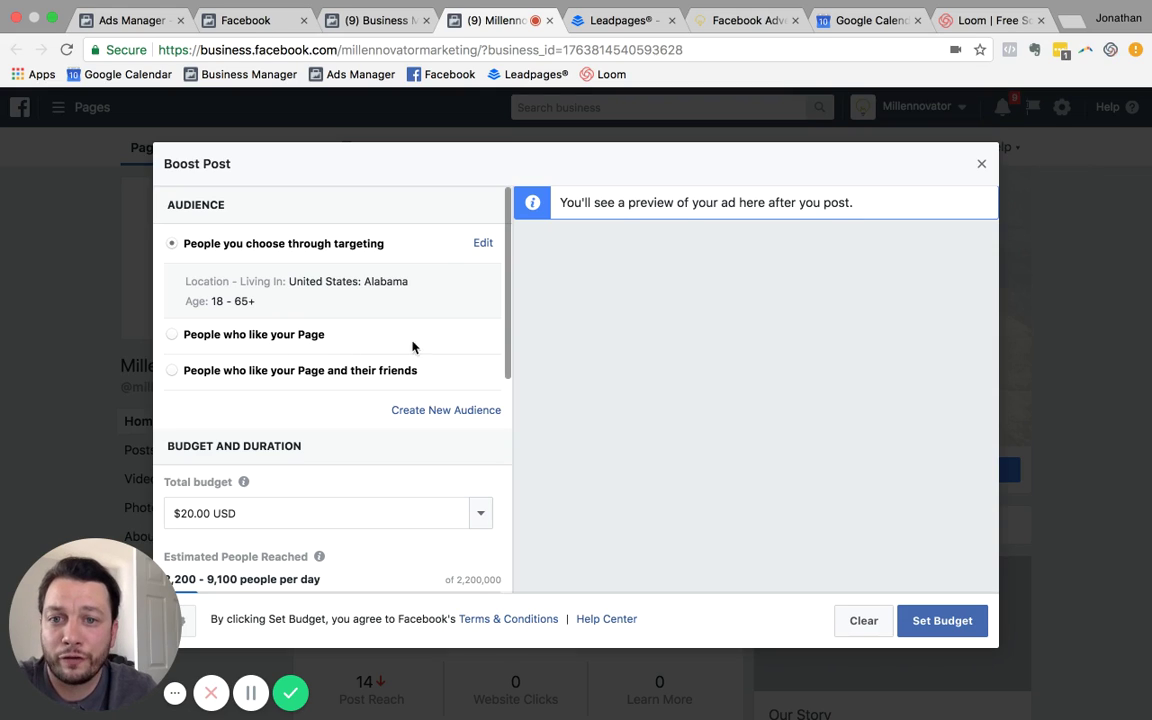
click(483, 245)
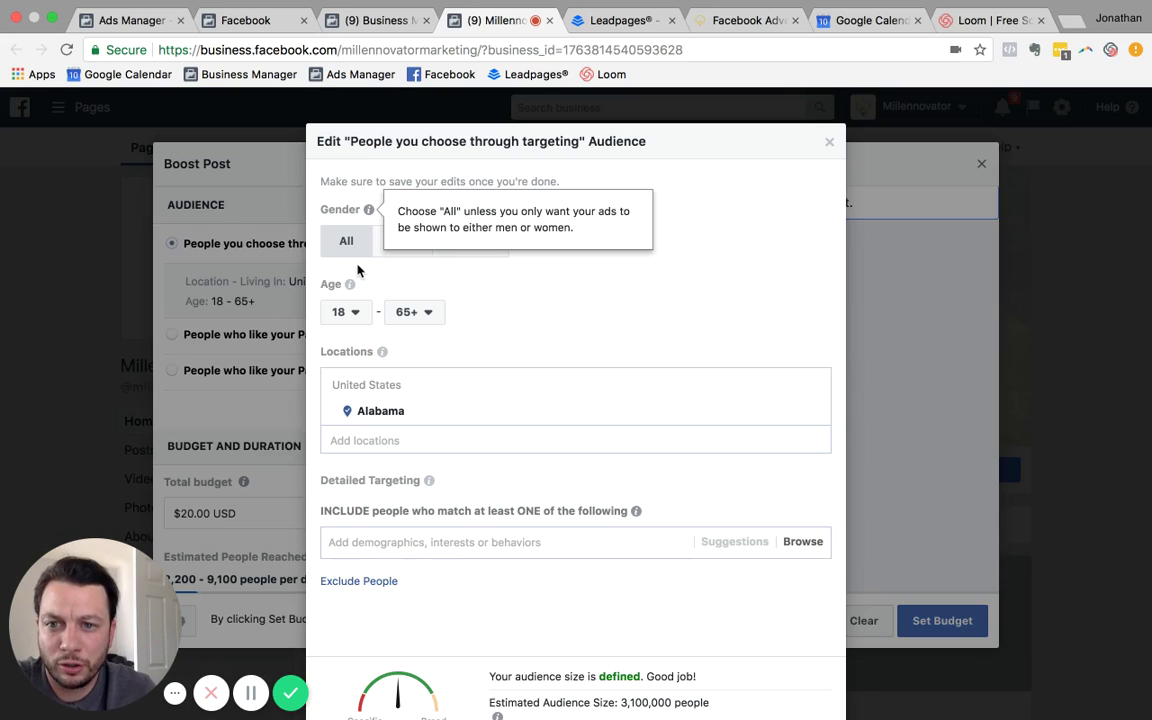
click(412, 317)
scroll(437, 424, up, 3)
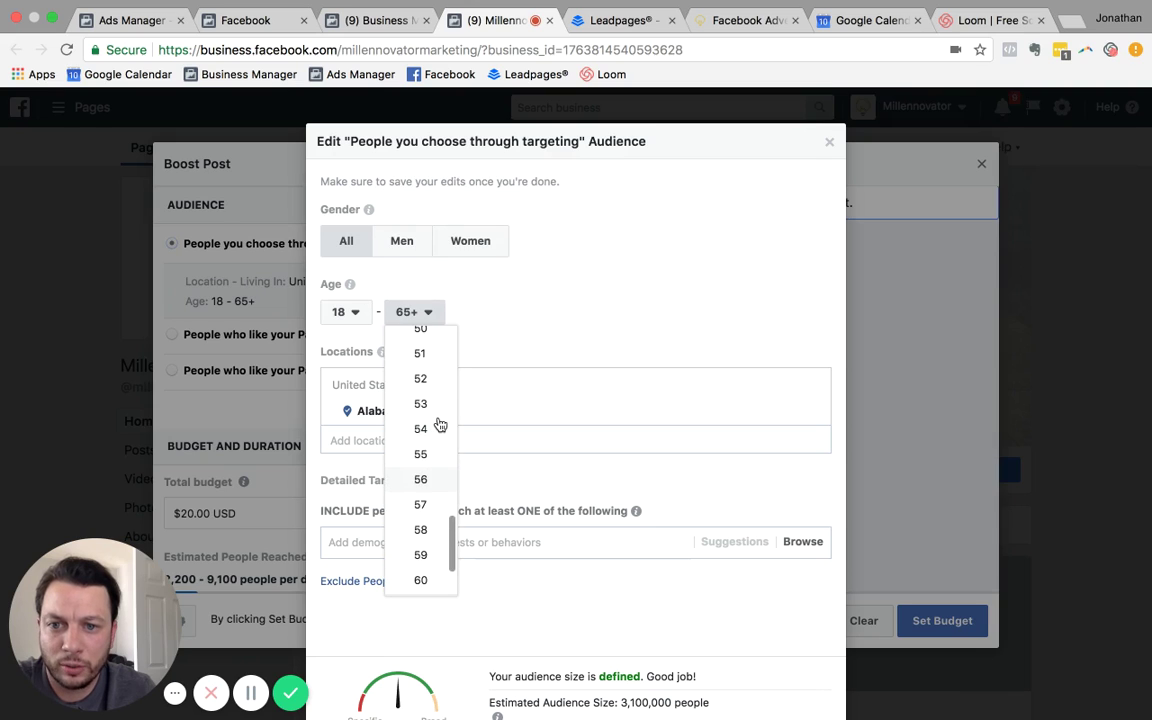
click(437, 334)
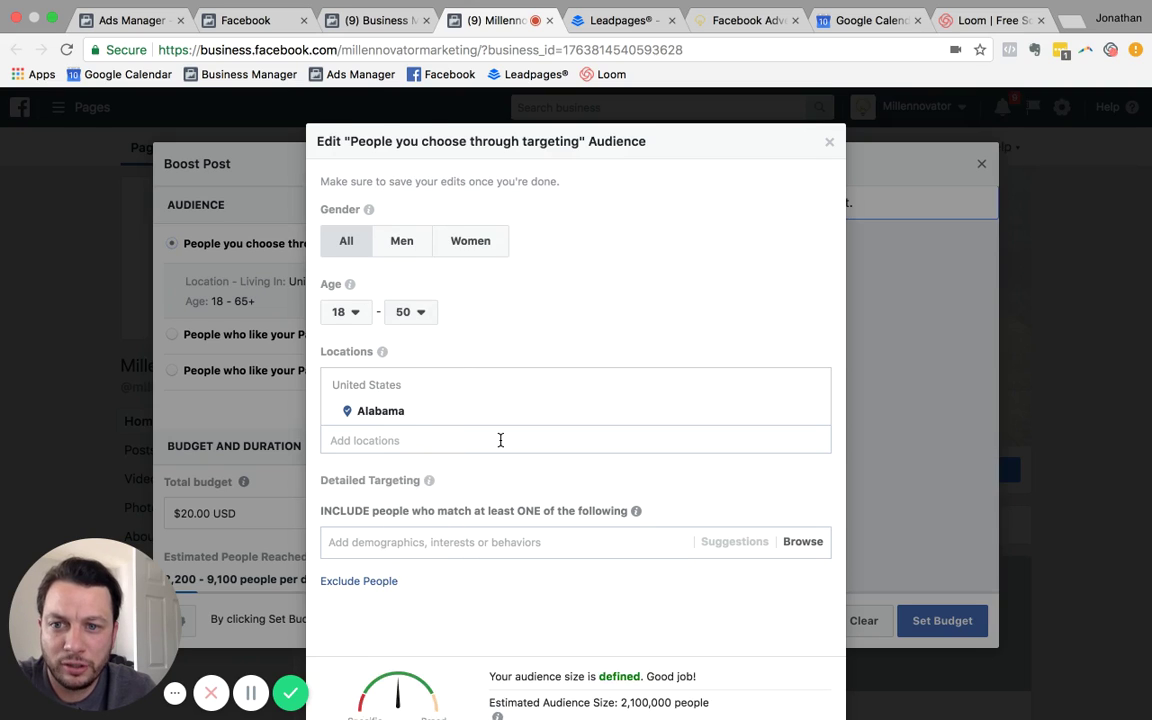
Add the interest Under Armour to the audience's detailed targeting and save the audience
scroll(480, 400, down, 1)
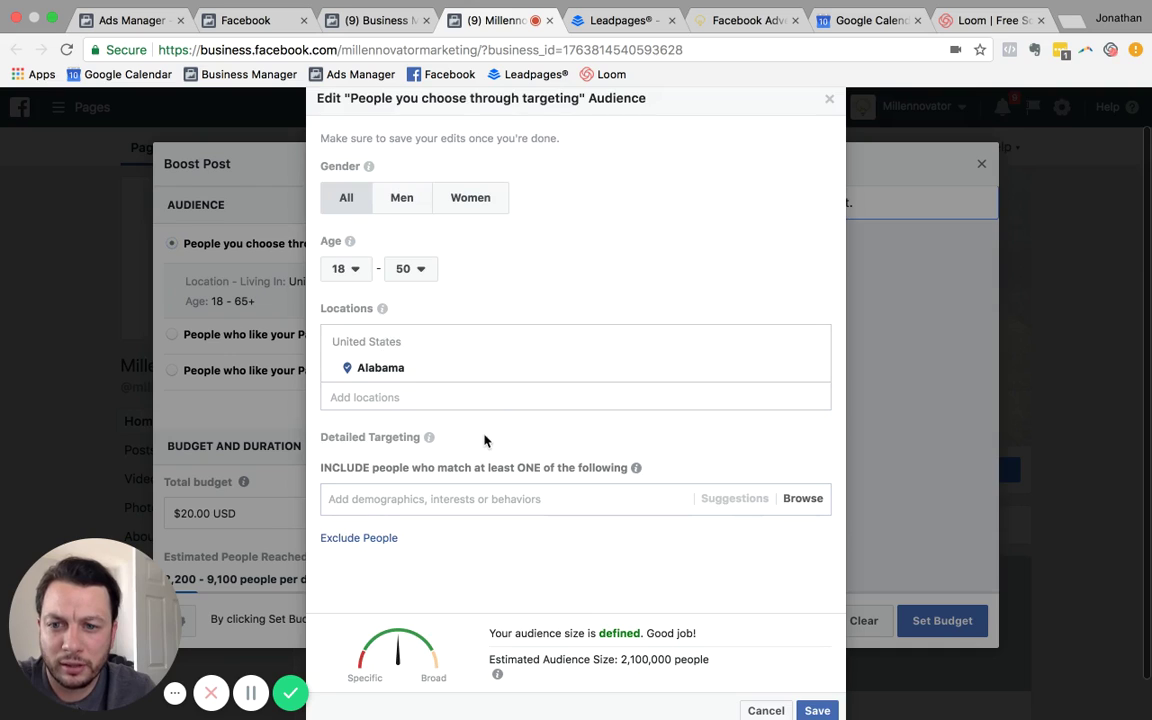
scroll(470, 410, down, 1)
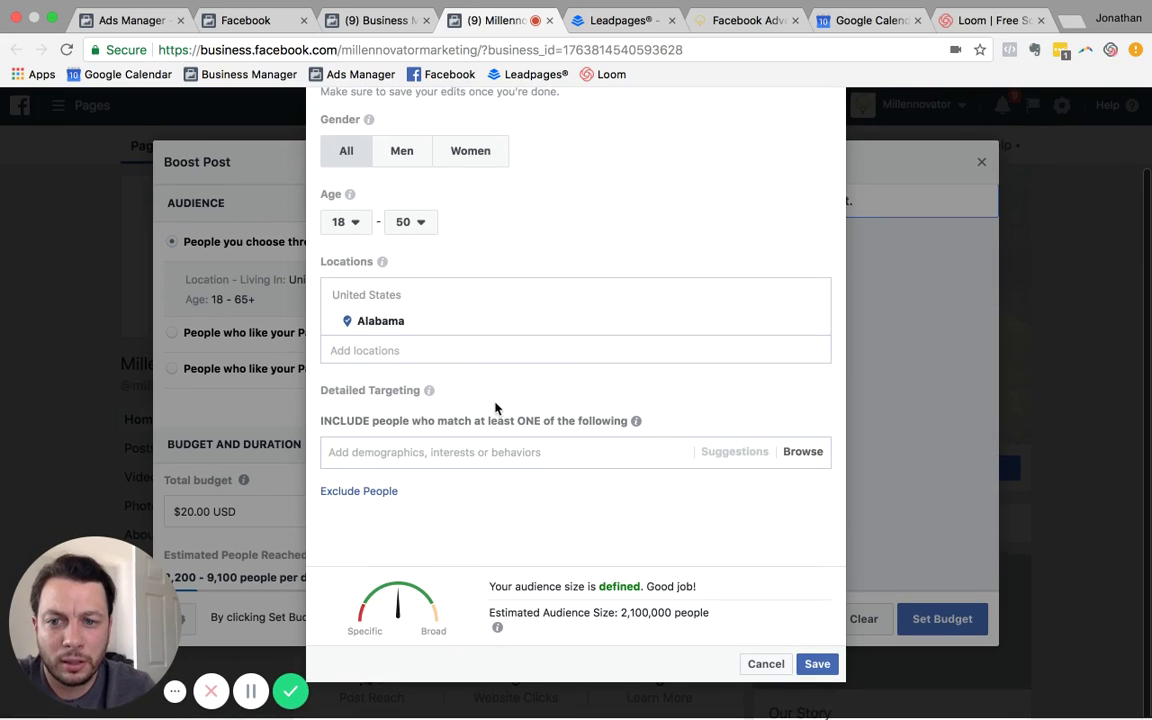
click(501, 452)
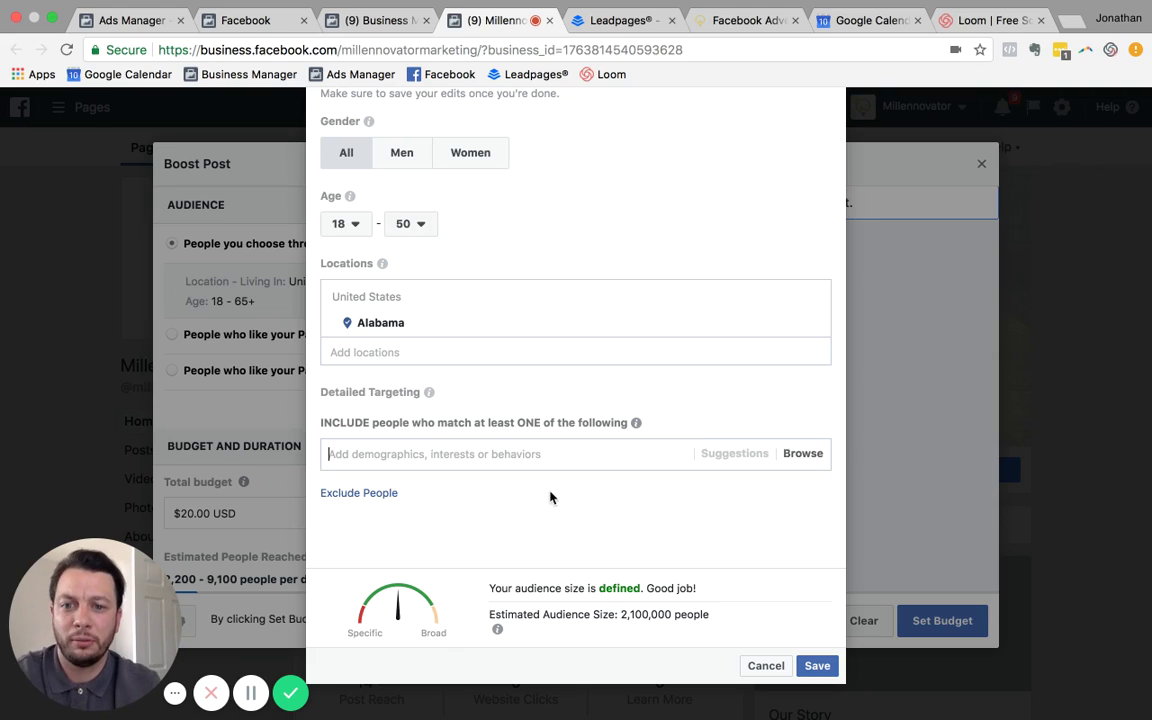
text(und)
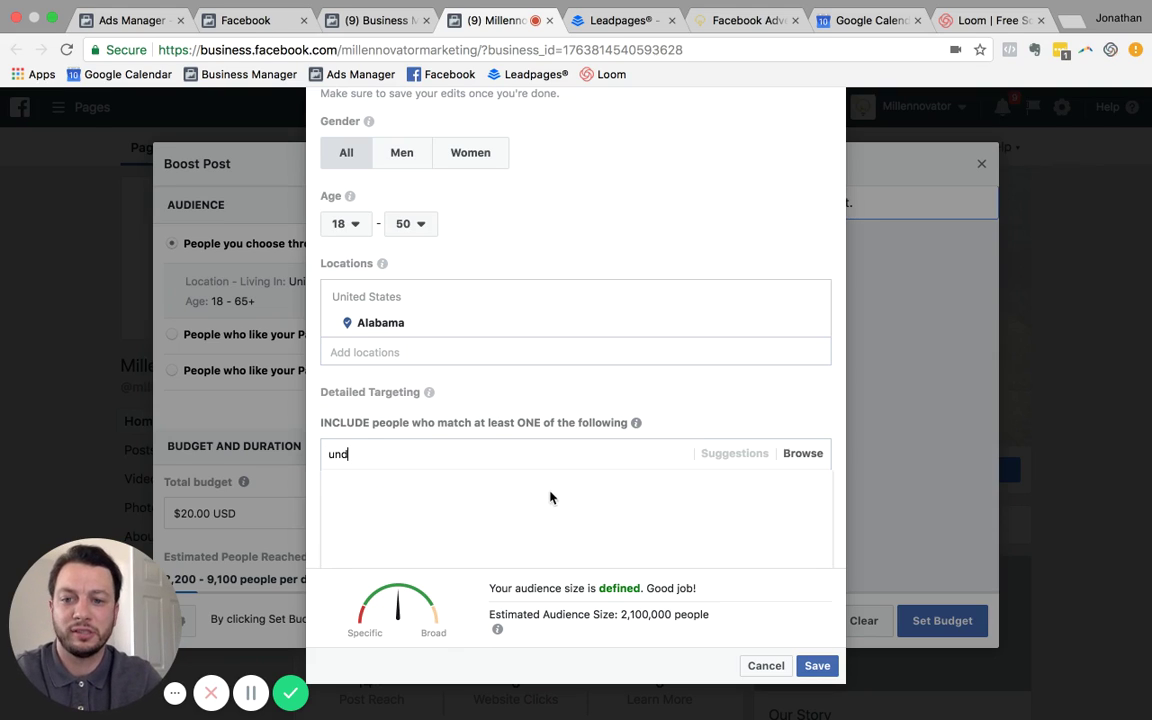
text(er armour)
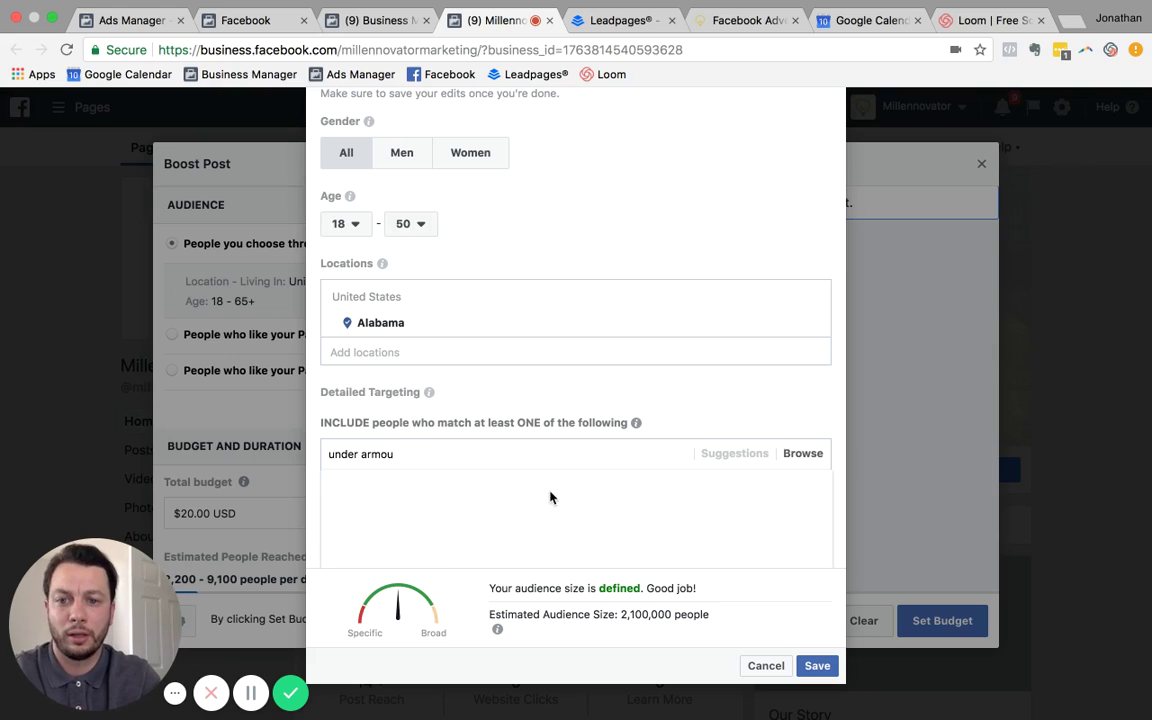
click(636, 489)
scroll(643, 510, down, 2)
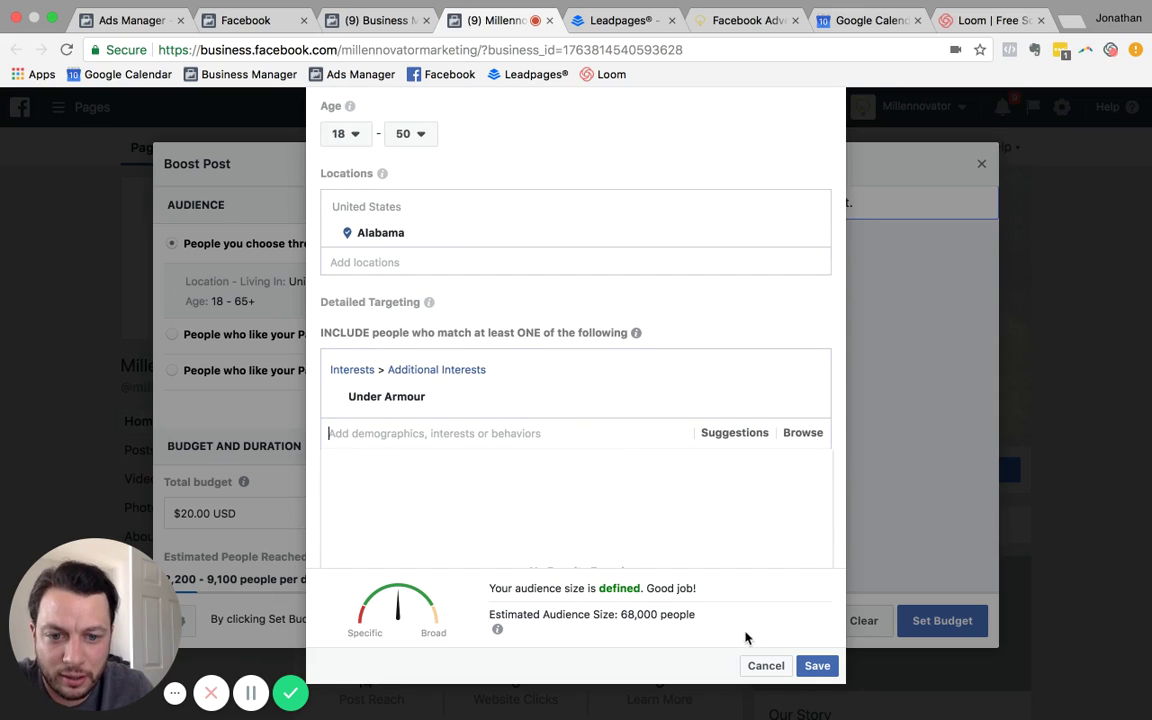
click(812, 666)
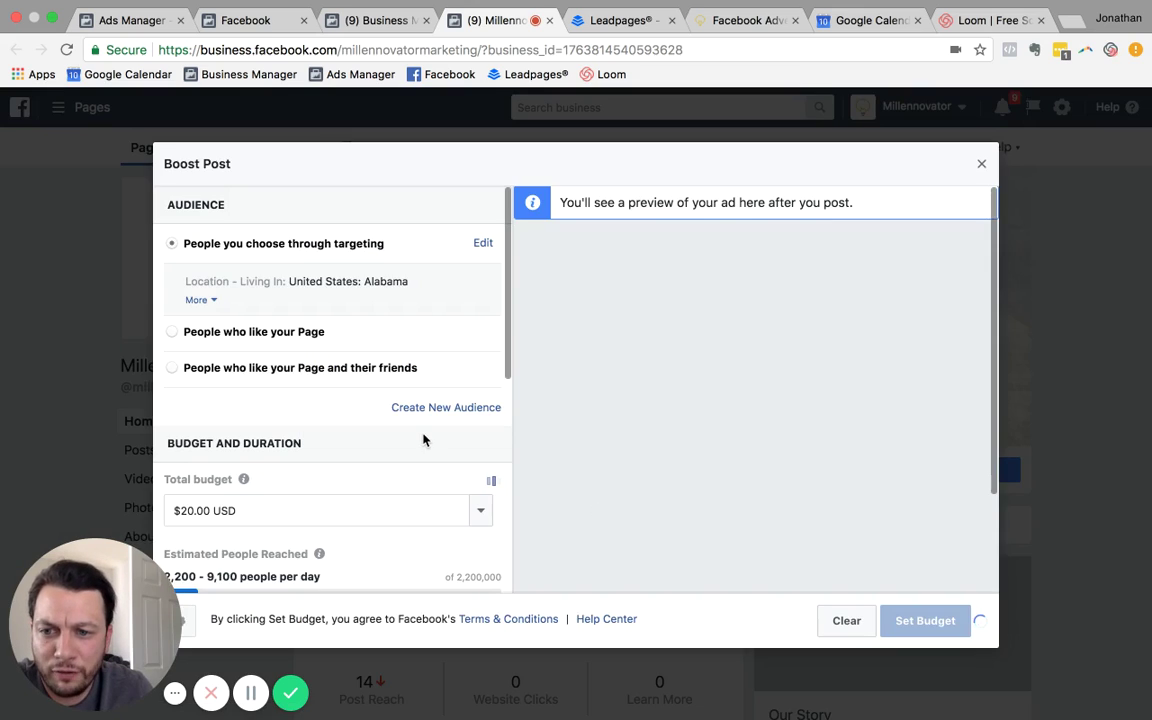
Review the boost's budget, estimated reach, duration and payment settings, and clear the boost
scroll(423, 440, down, 1)
scroll(383, 487, down, 4)
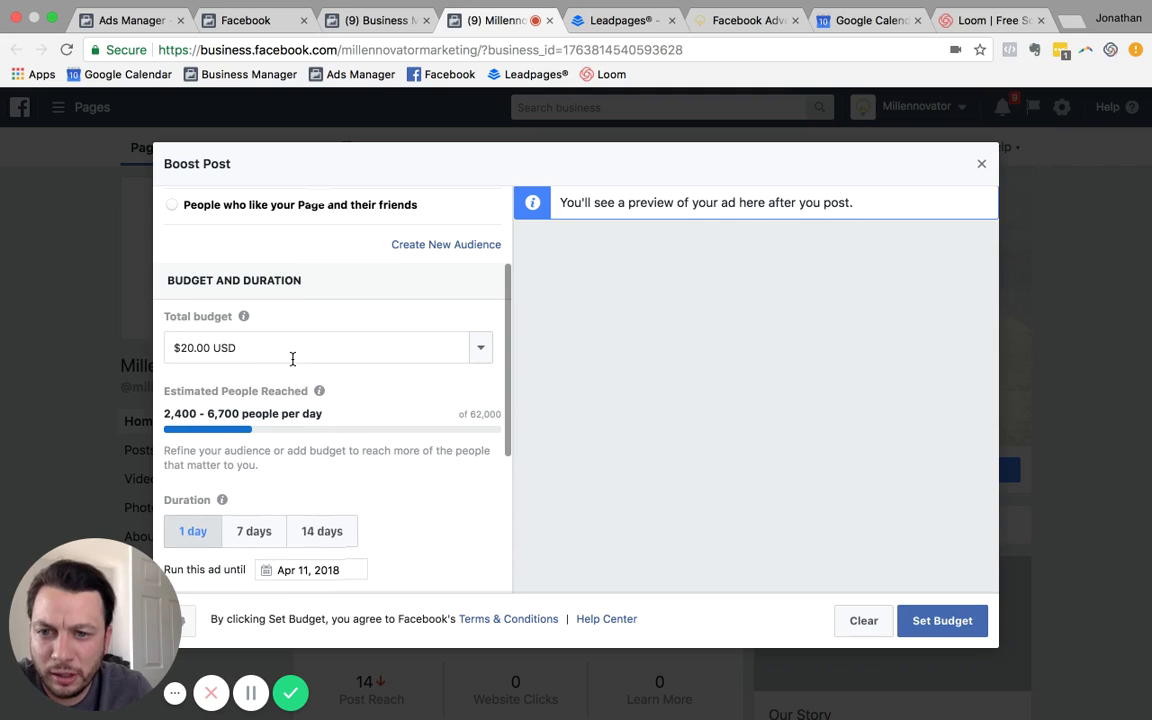
scroll(290, 357, up, 1)
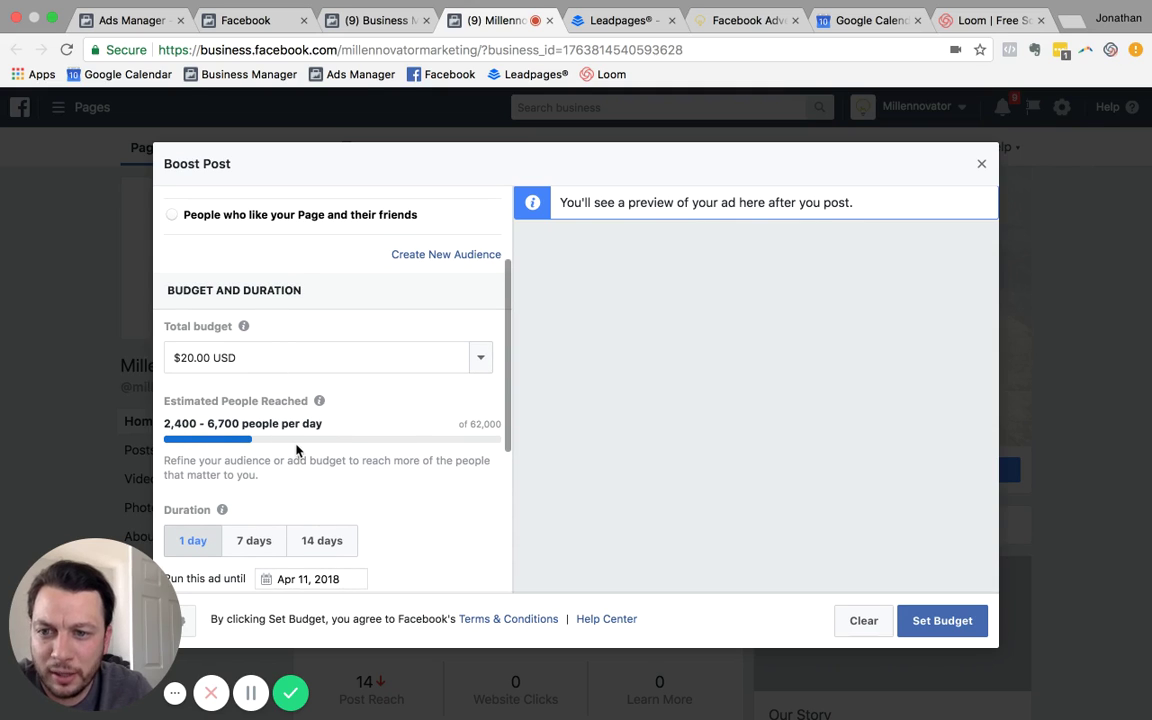
scroll(296, 450, down, 3)
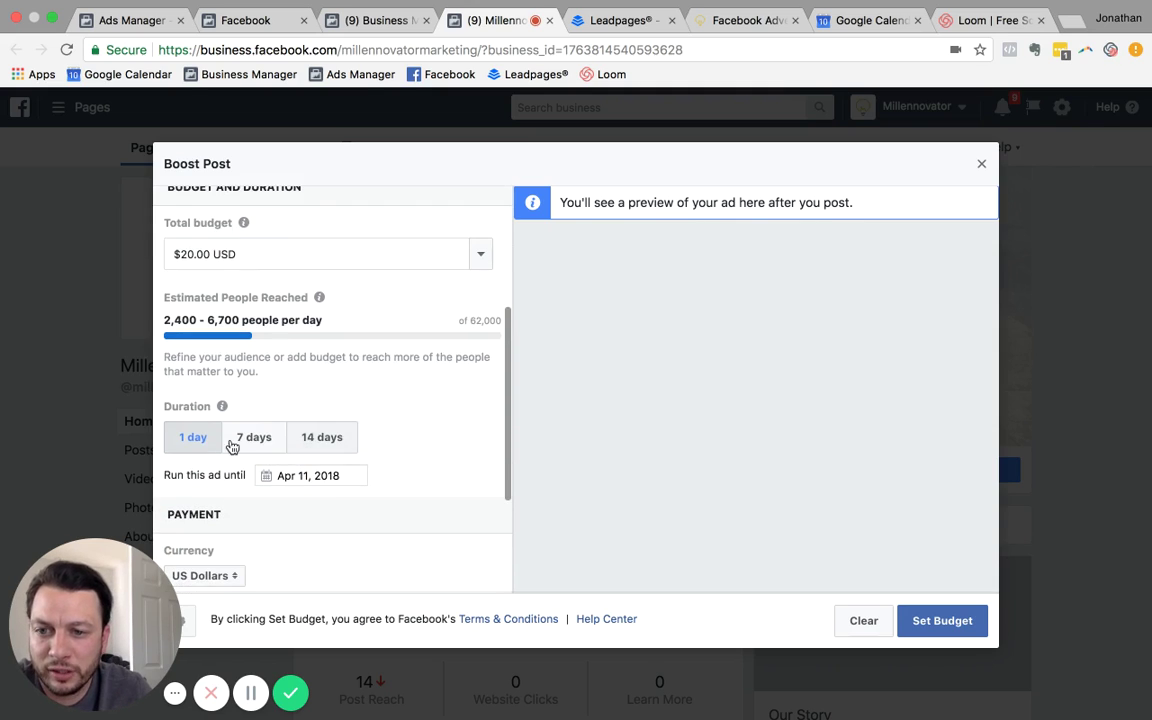
scroll(332, 490, down, 2)
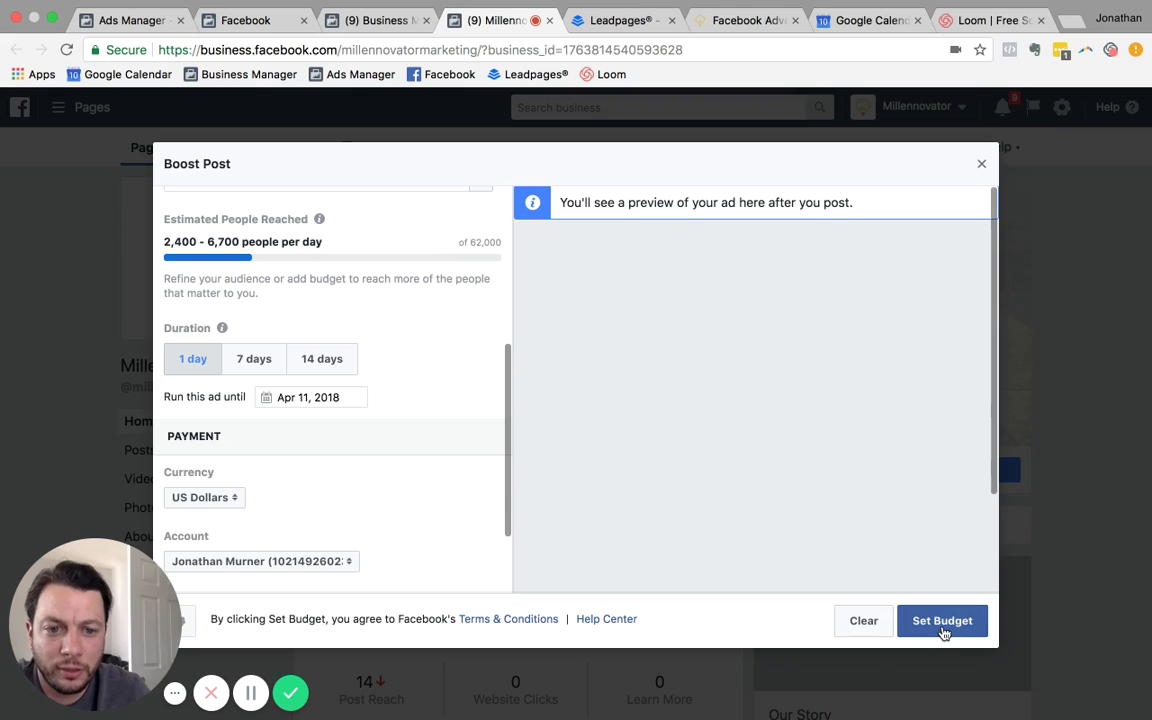
click(866, 622)
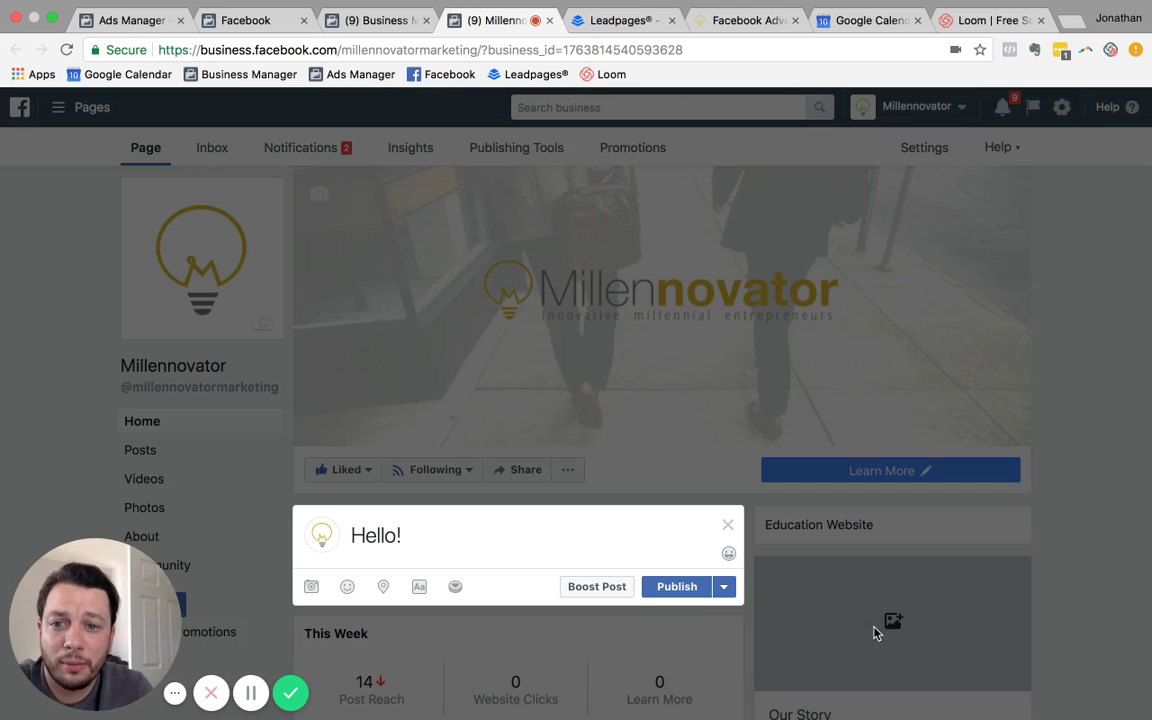
Discard the unfinished "Hello!" post and return to the page's home view
click(730, 526)
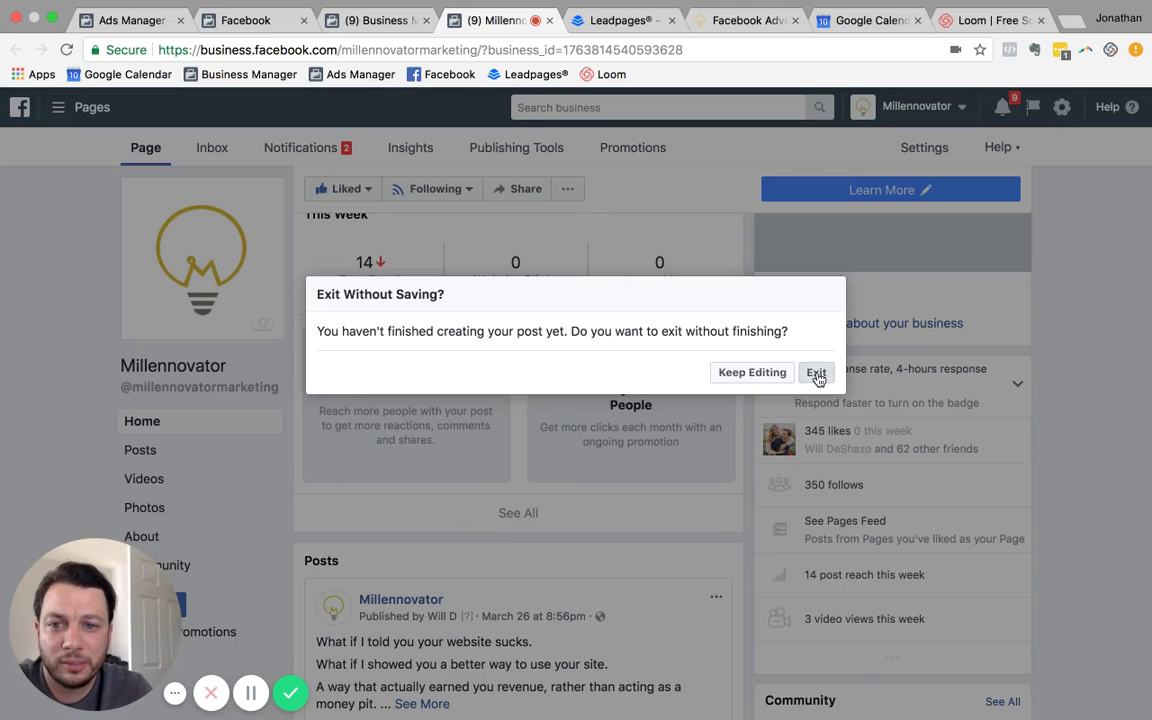
click(817, 373)
scroll(762, 474, up, 5)
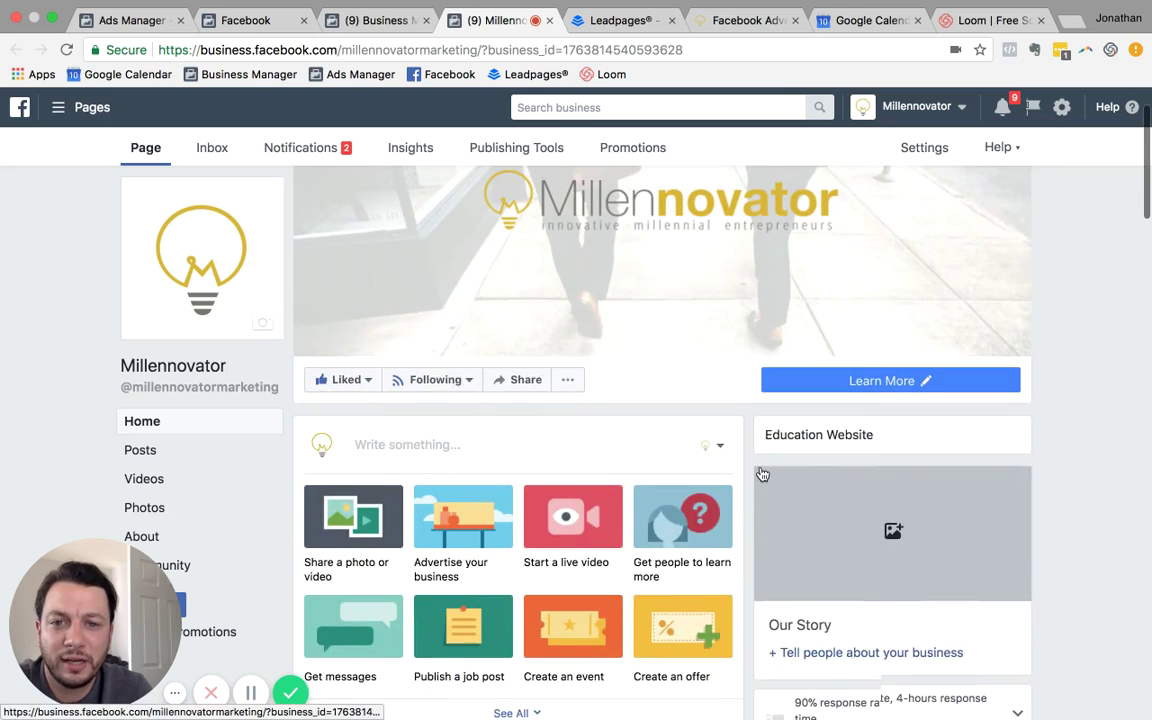
scroll(762, 474, up, 2)
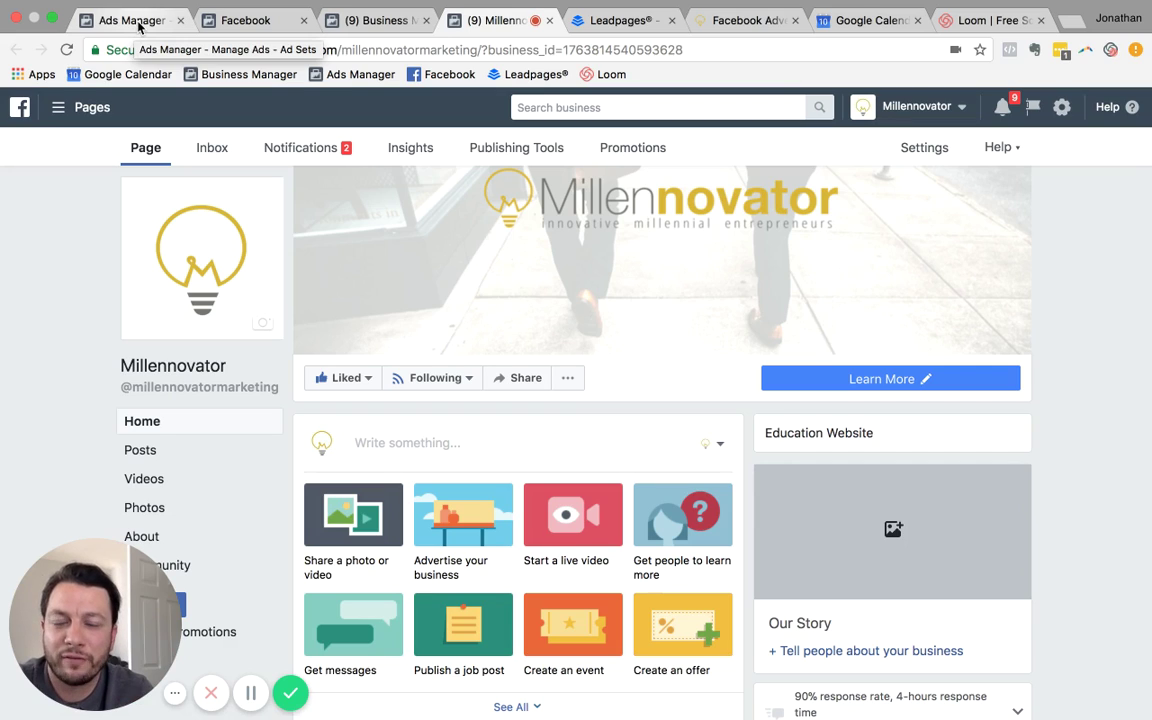
Switch to Ads Manager and examine the ad sets' results, reach, cost per result, budget, amount spent, link clicks and button clicks
click(138, 25)
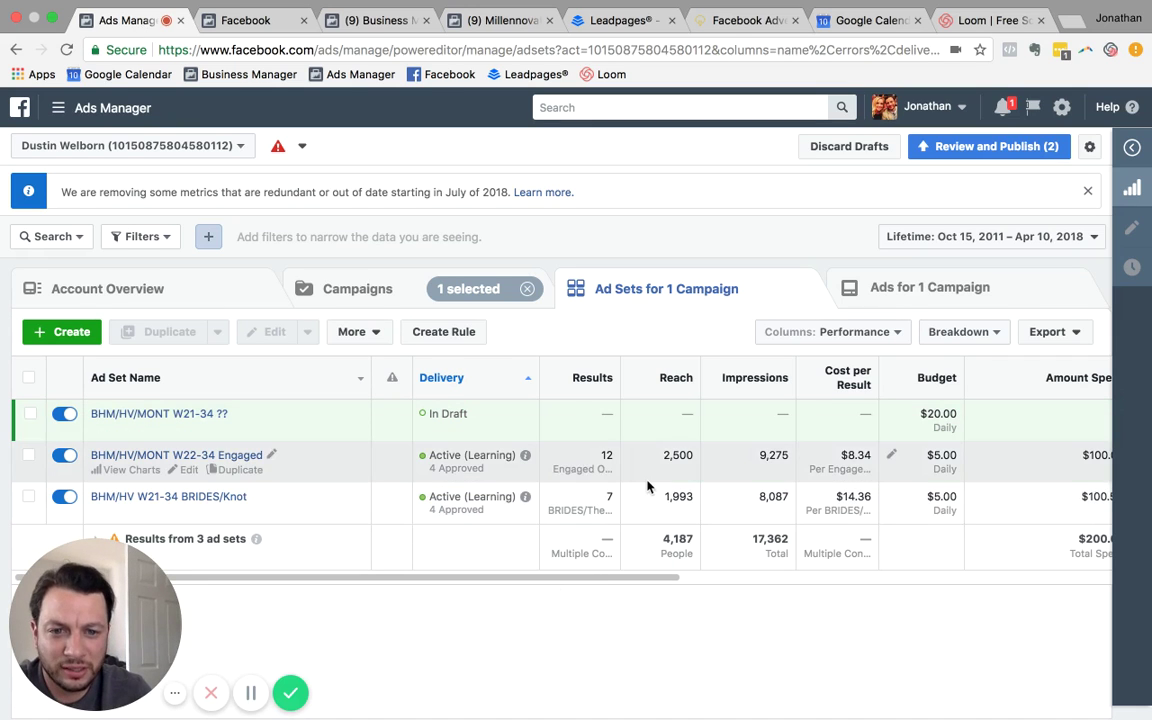
scroll(640, 490, right, 3)
scroll(647, 487, right, 4)
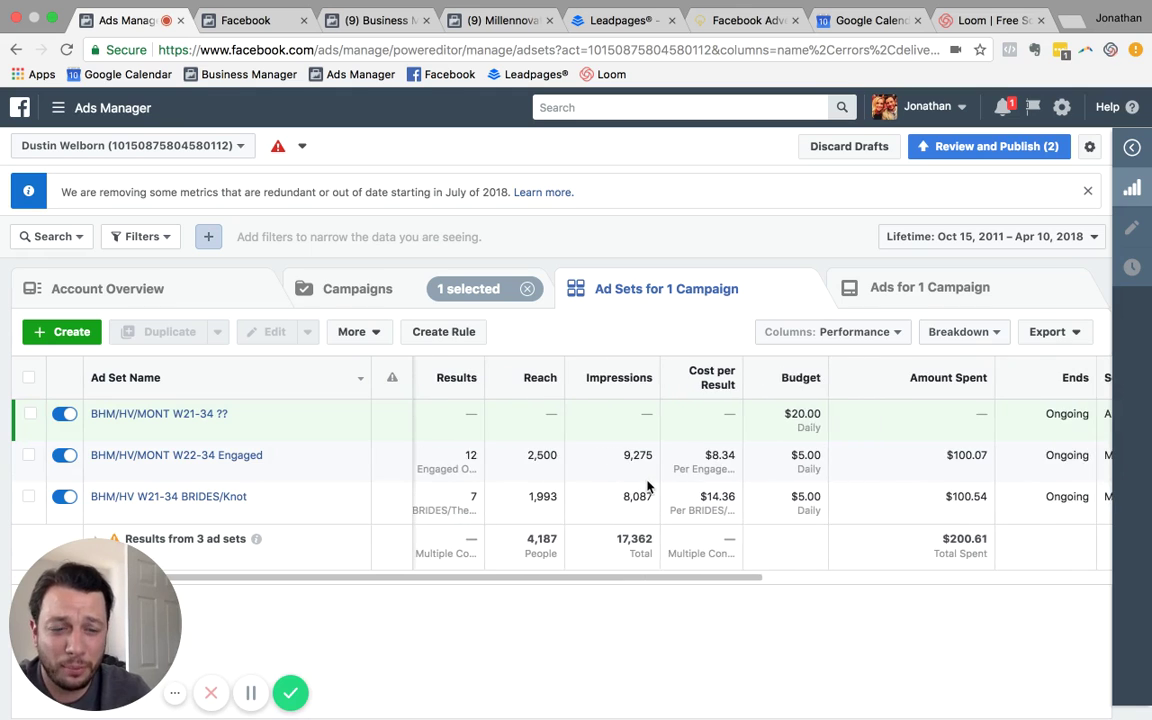
scroll(647, 487, left, 5)
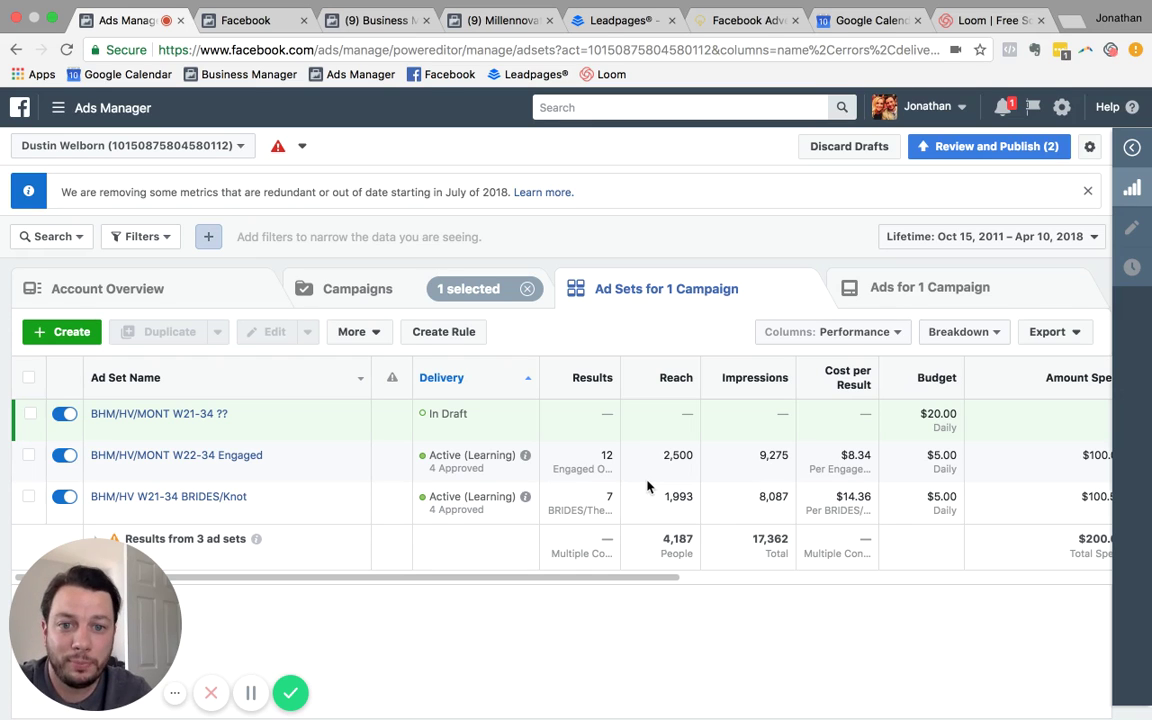
scroll(647, 487, right, 3)
scroll(647, 487, right, 4)
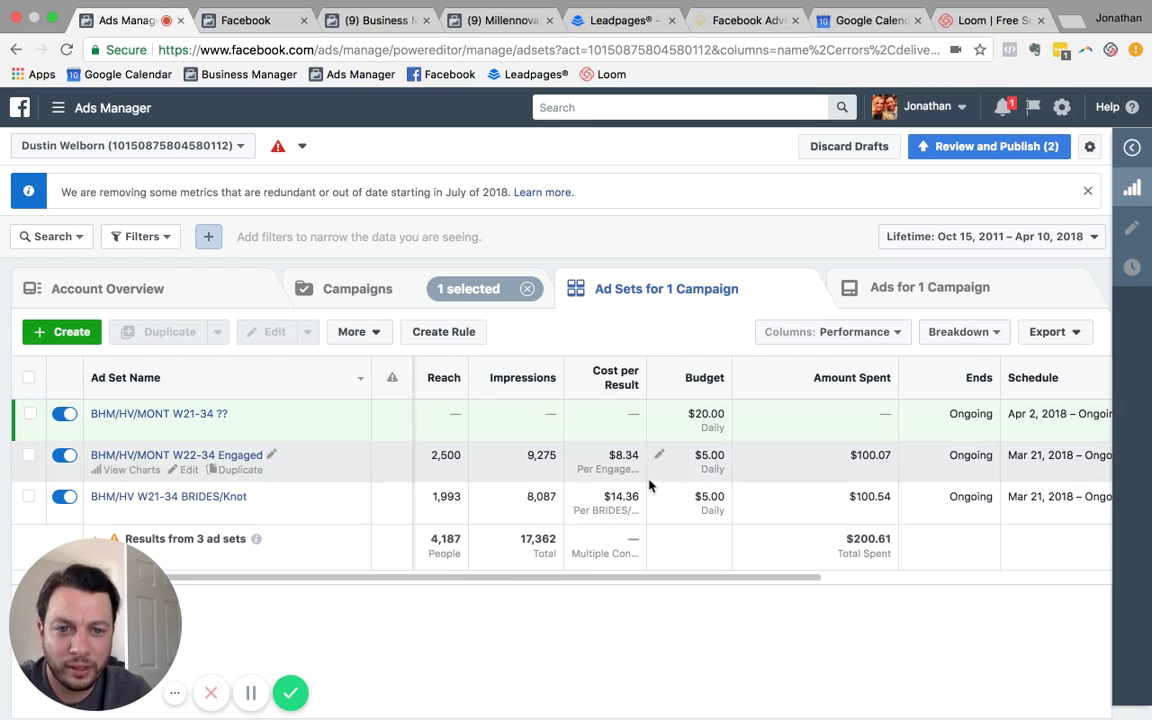
scroll(640, 480, right, 3)
scroll(622, 481, right, 7)
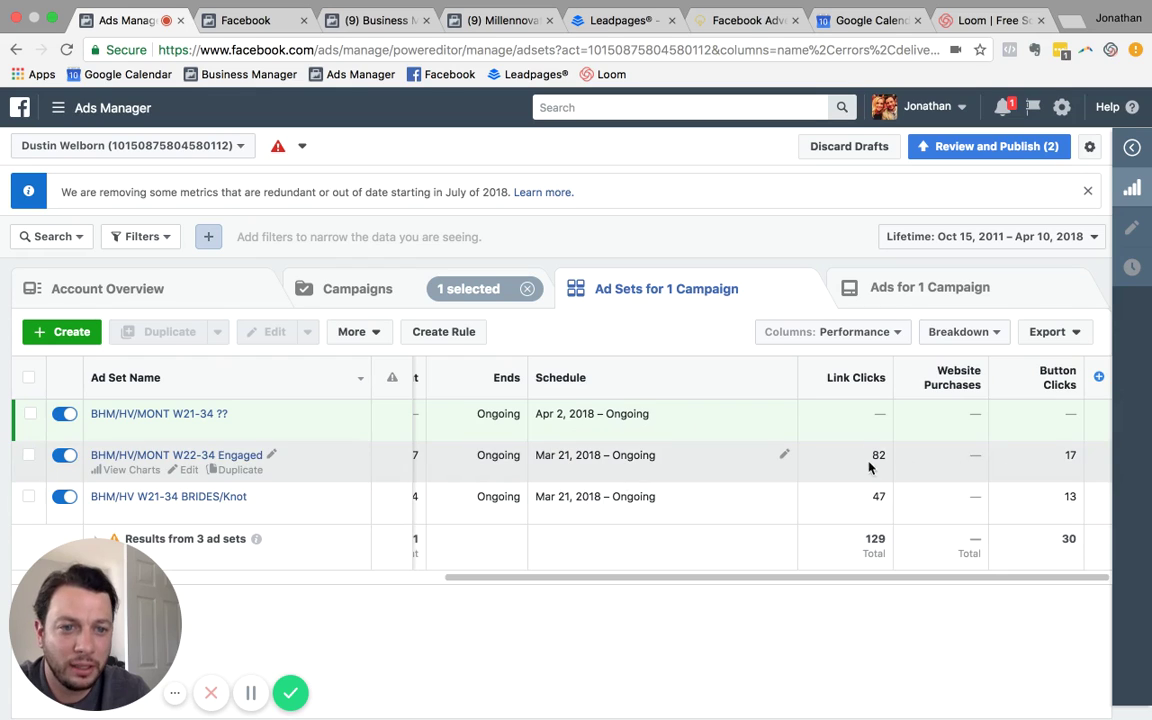
scroll(802, 489, left, 1)
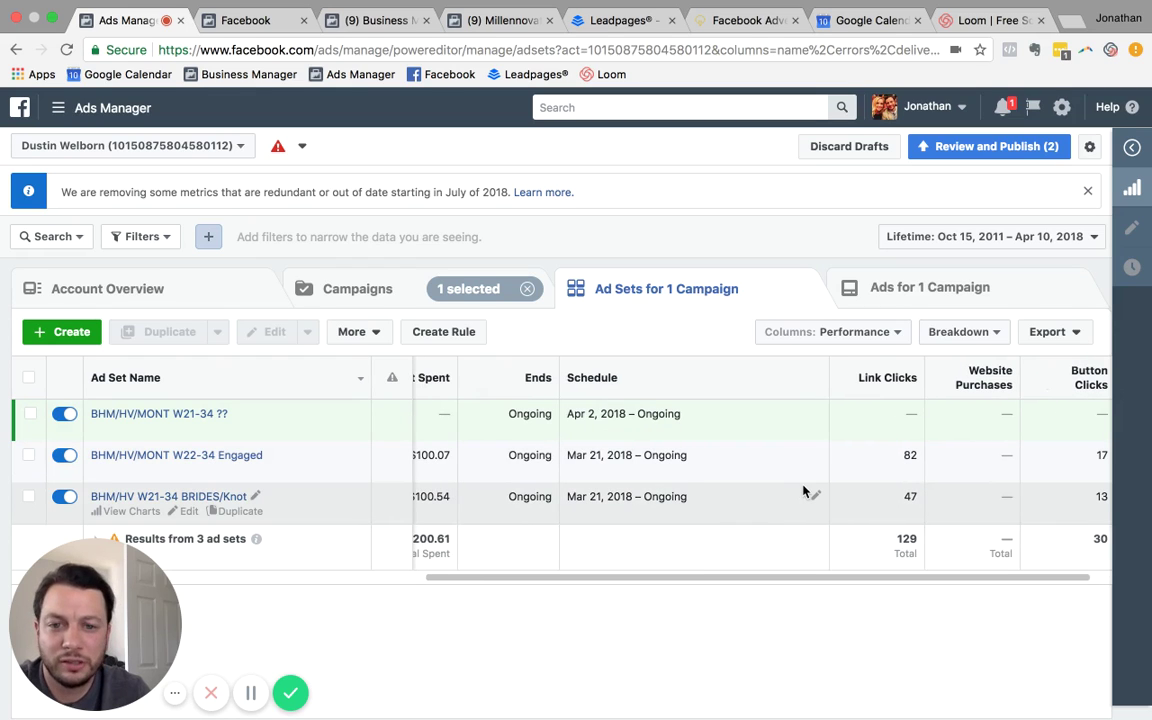
scroll(803, 491, left, 1)
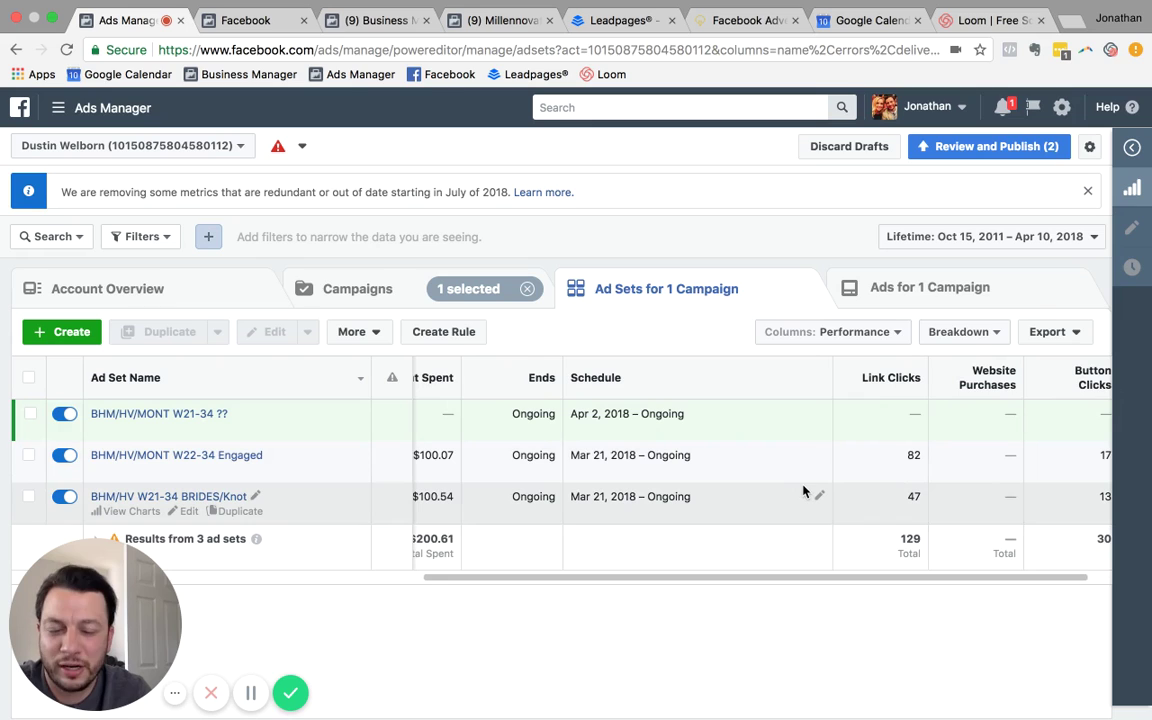
scroll(803, 491, left, 10)
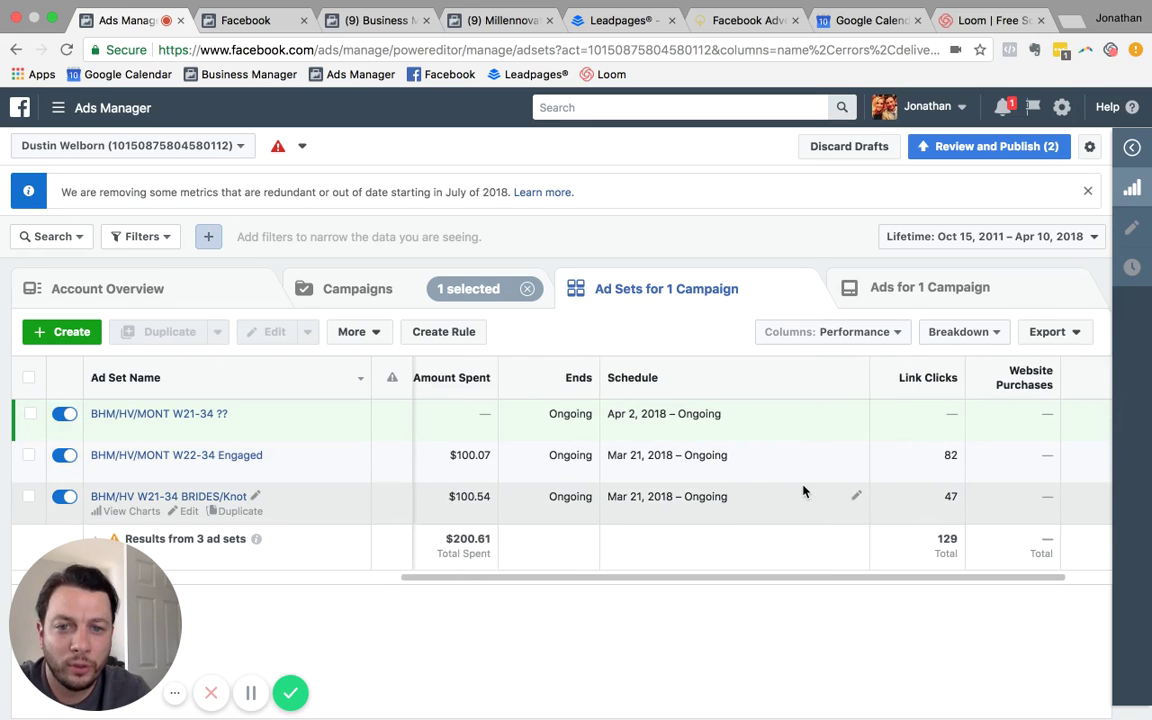
scroll(803, 491, left, 2)
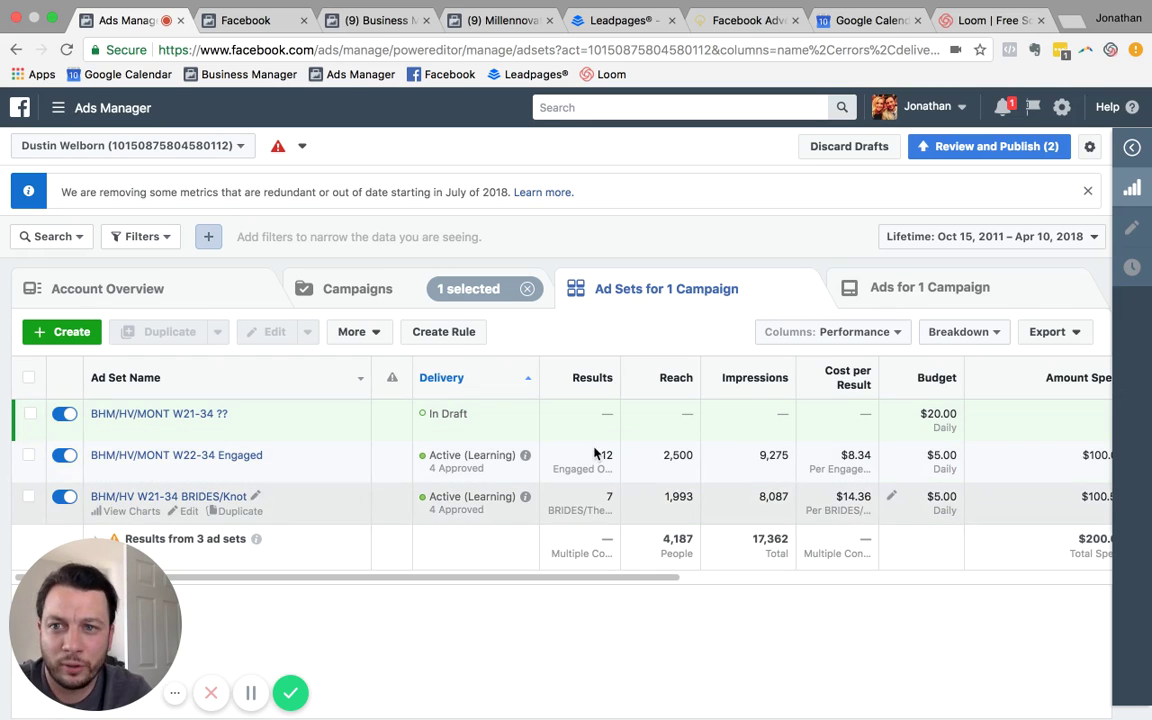
Switch to Events Manager and open the ad account's custom conversions
click(264, 24)
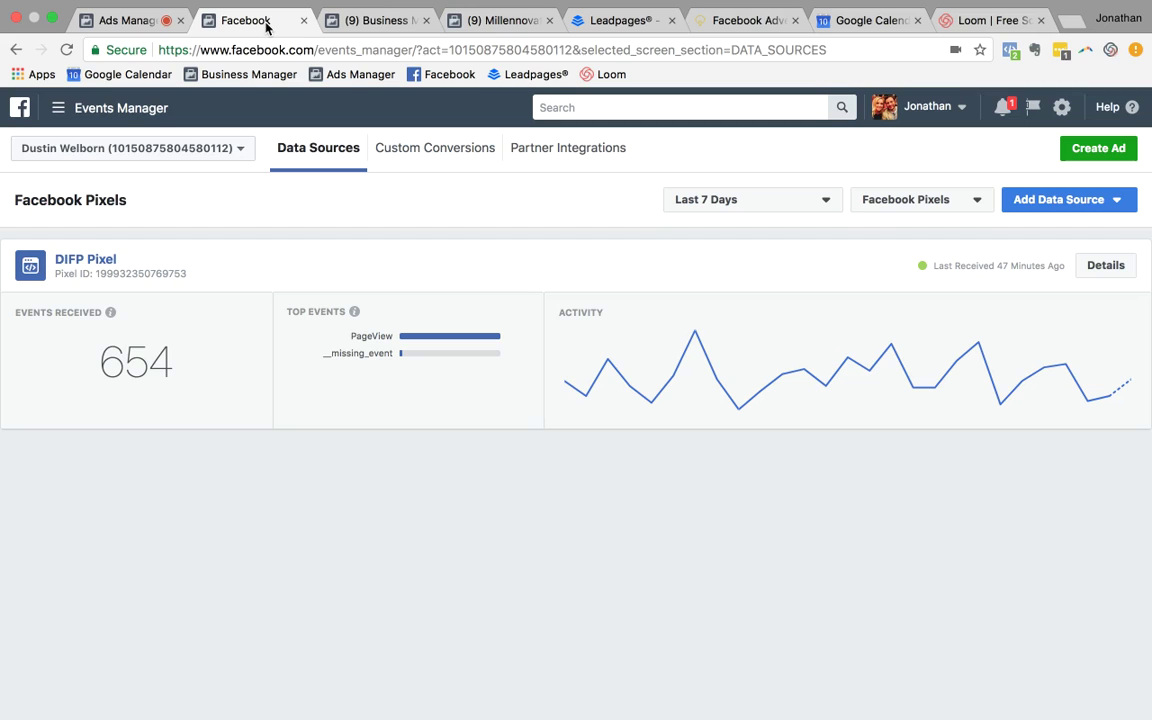
click(75, 115)
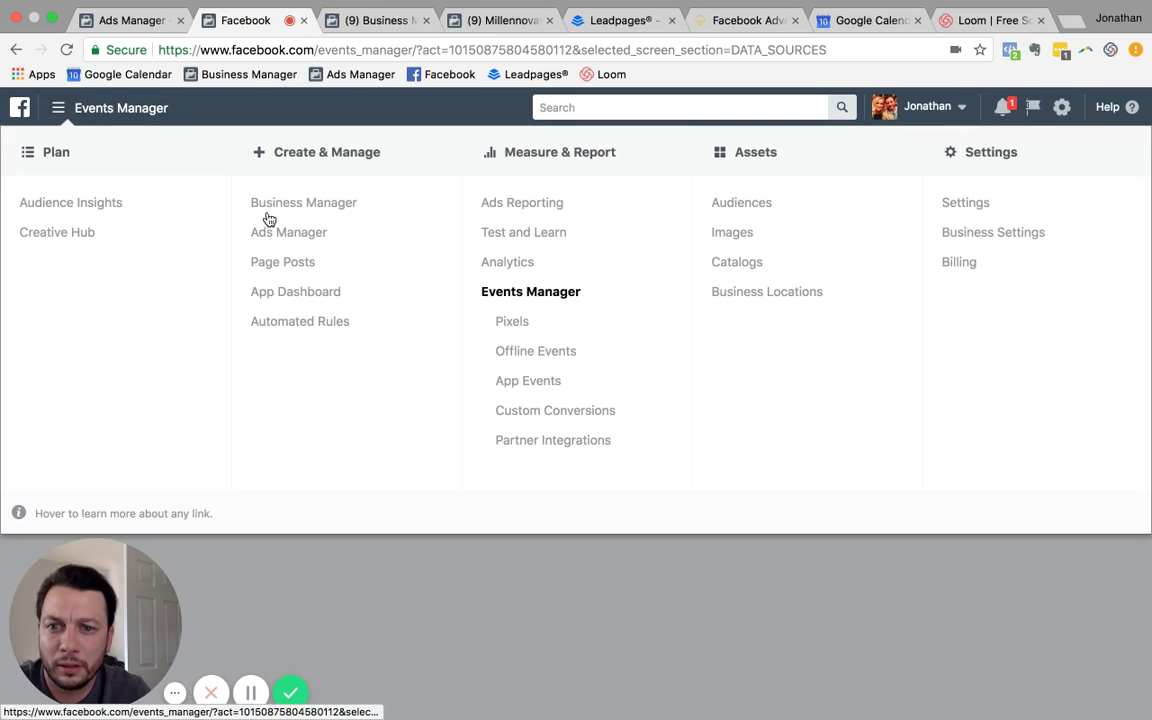
click(524, 410)
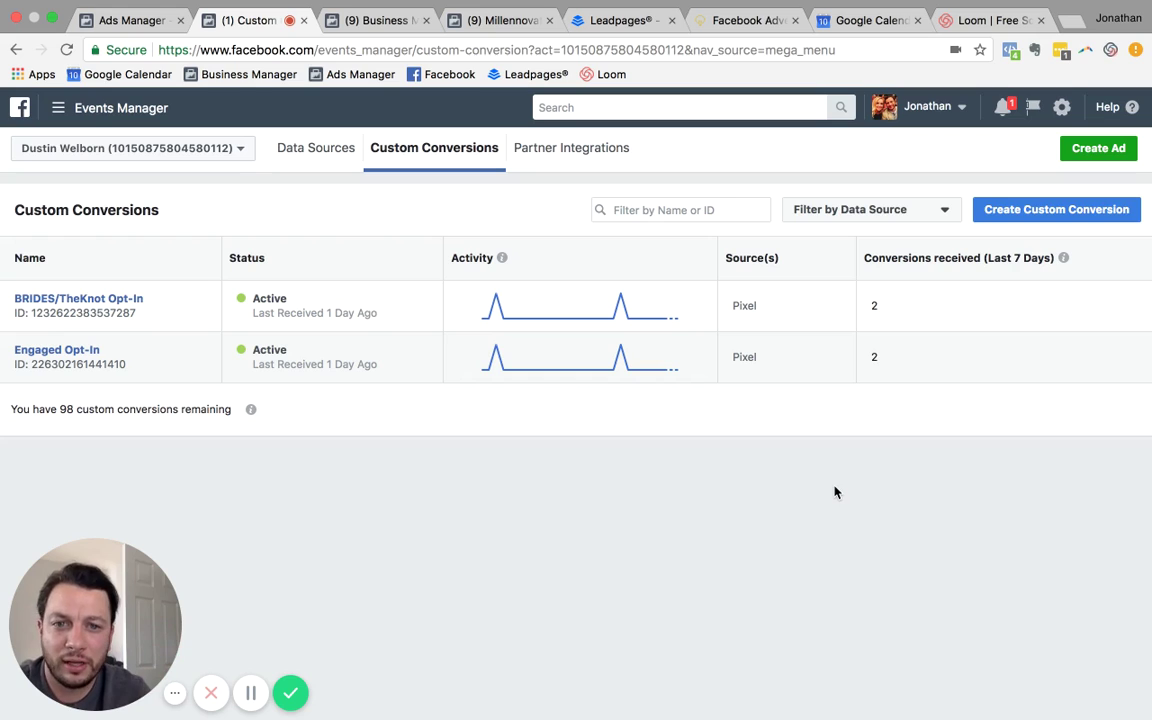
Start a new custom conversion and review its website event, URL rule, name, category and value fields
click(1062, 211)
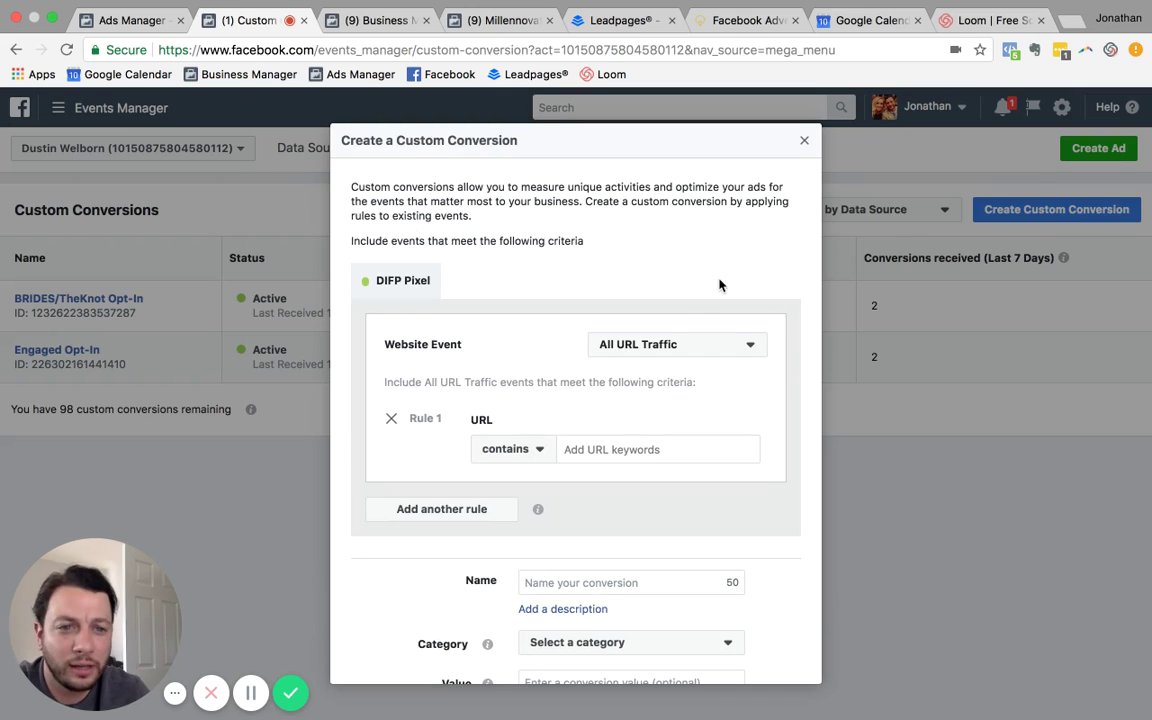
scroll(680, 385, down, 1)
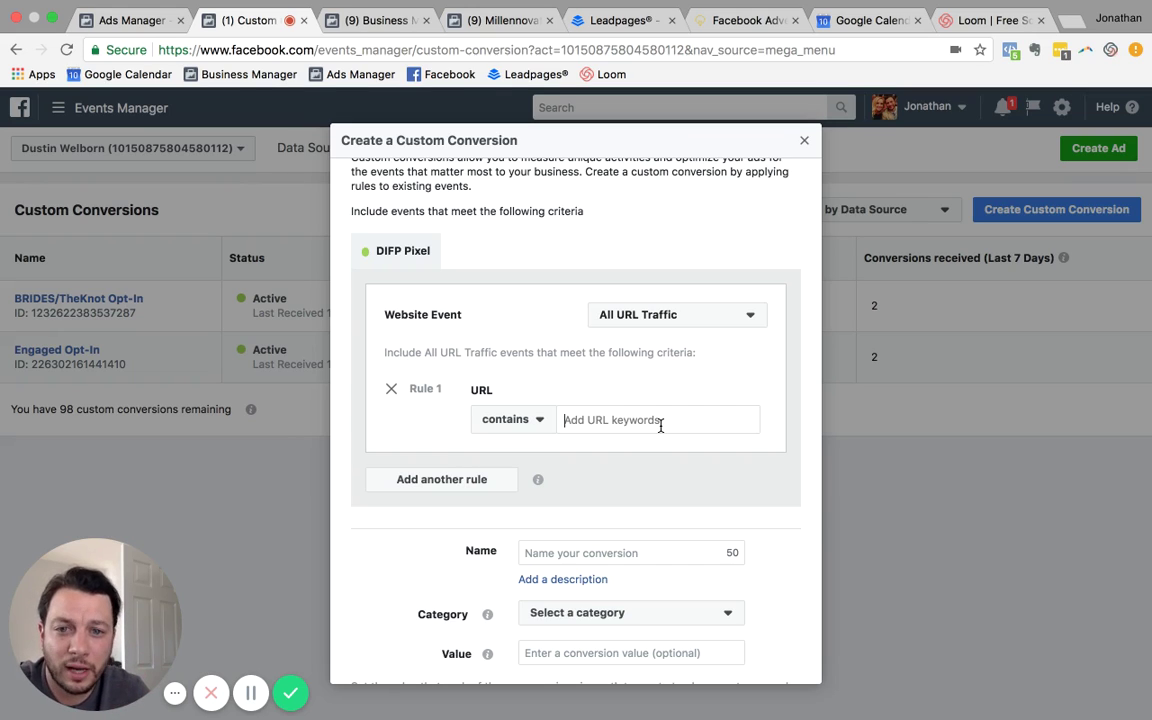
scroll(660, 425, down, 1)
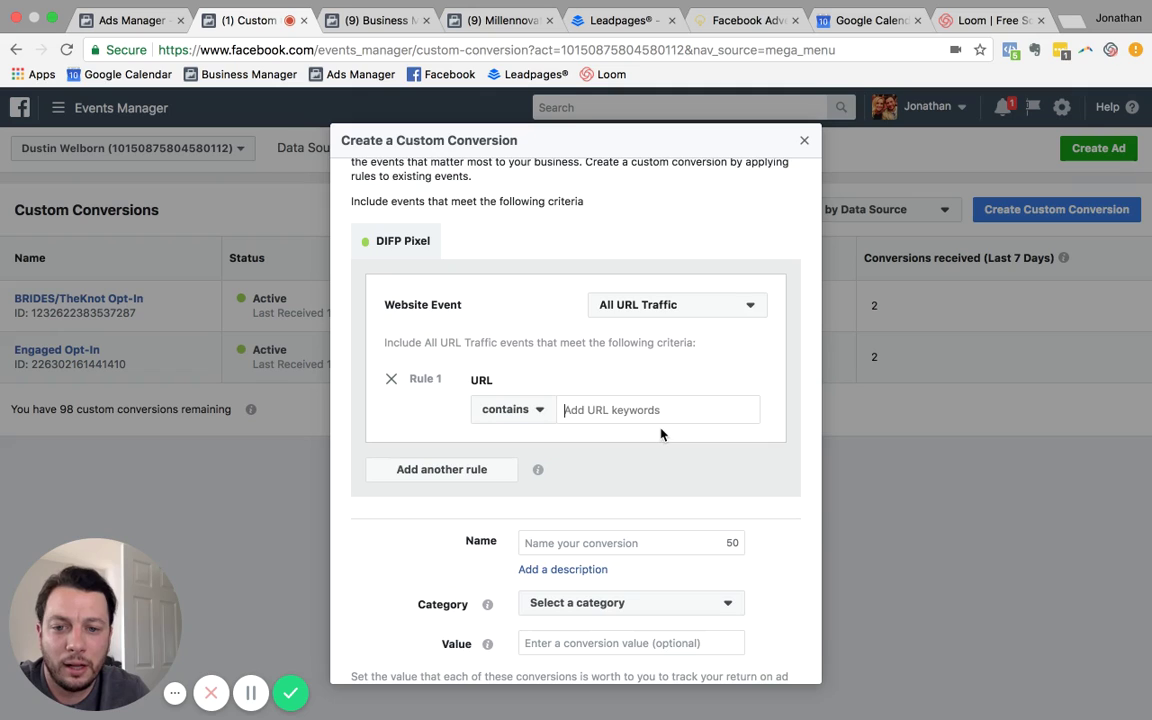
scroll(660, 433, down, 2)
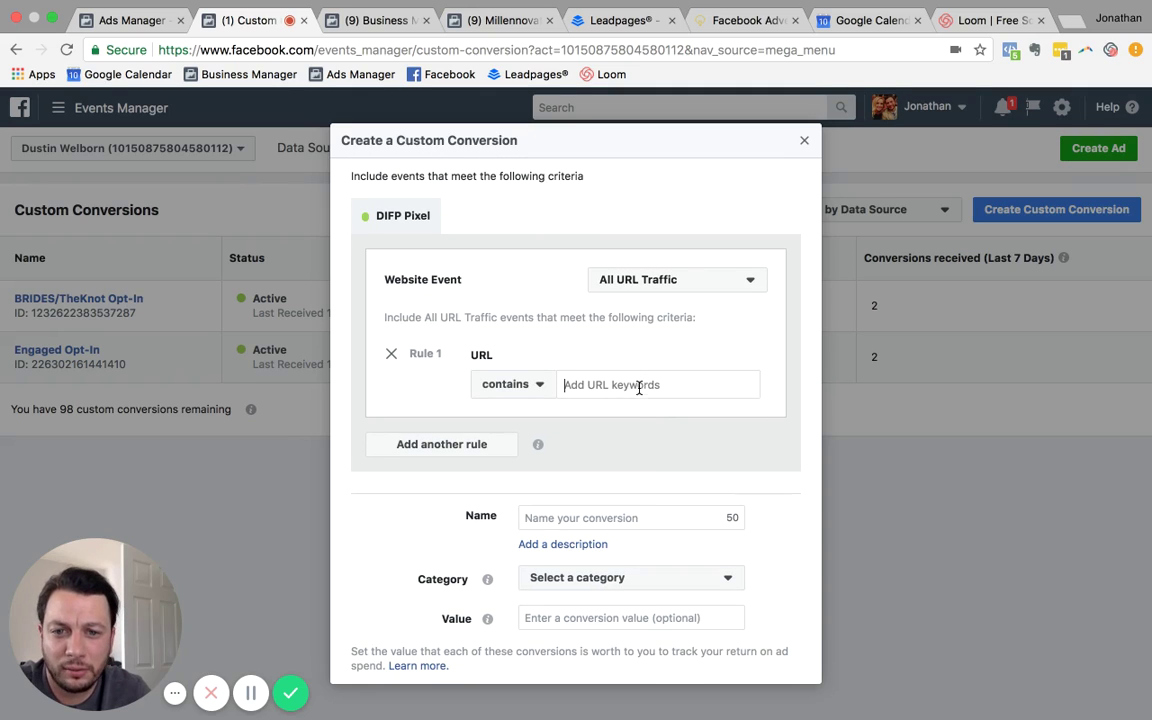
scroll(645, 393, down, 3)
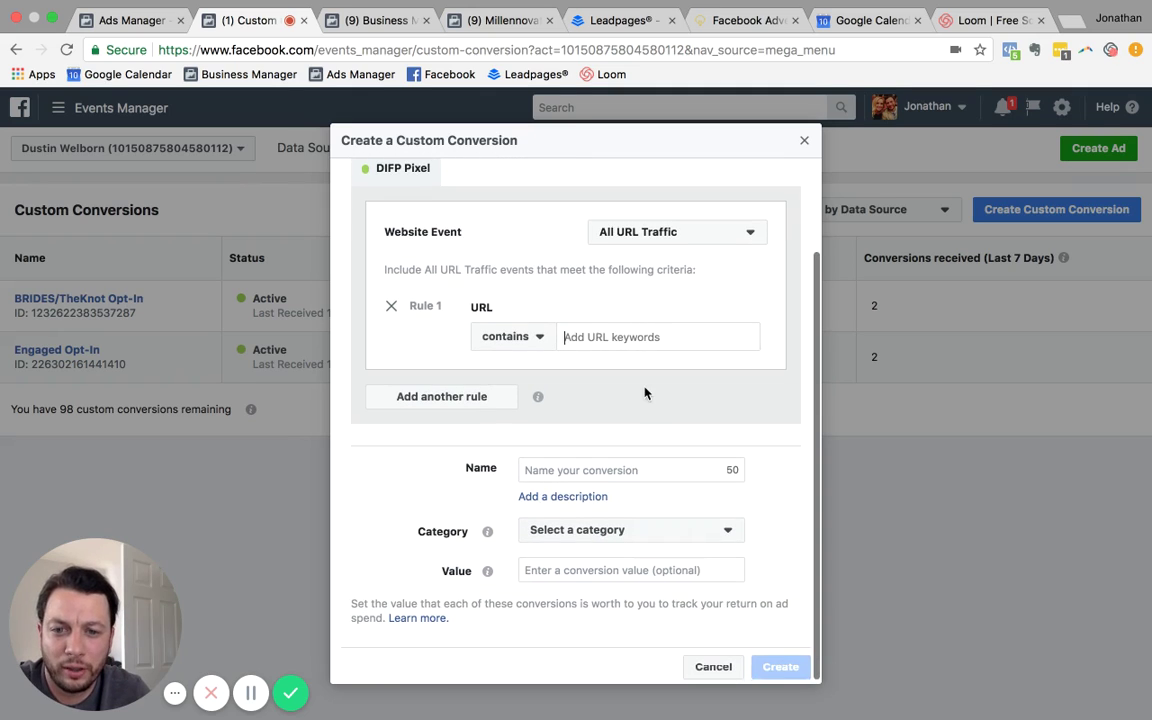
click(640, 461)
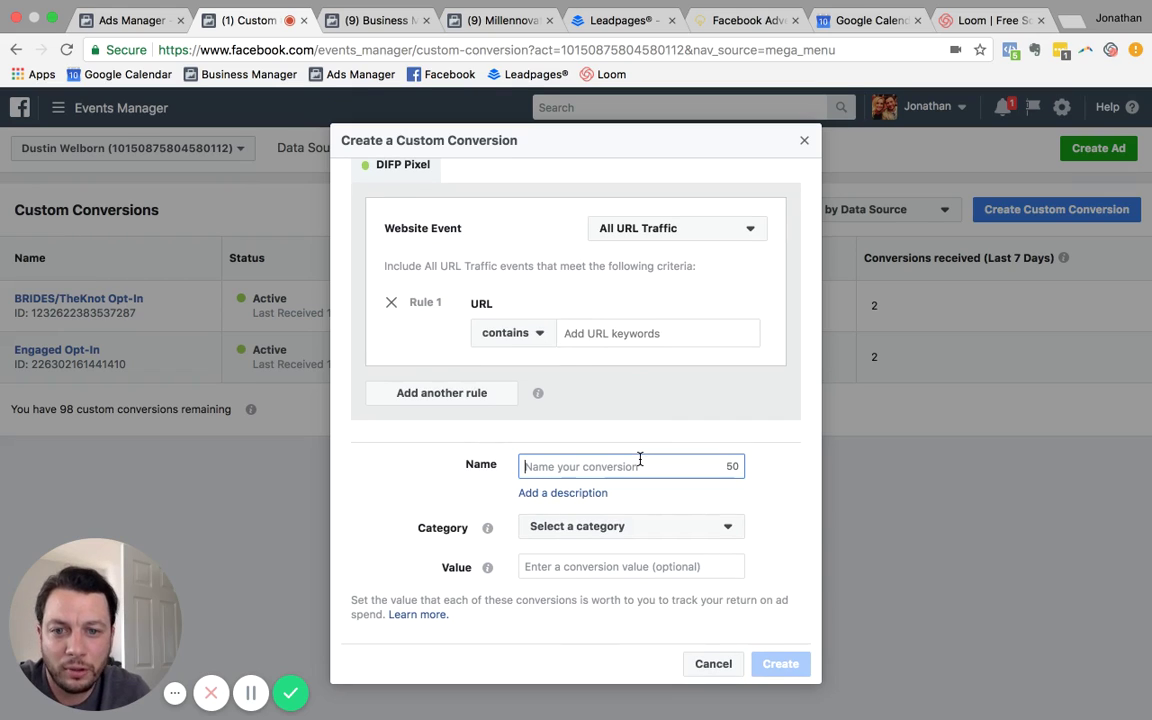
Set the new custom conversion's category to Purchase, review its optional value field and URL rule, and dismiss the message notification
click(688, 538)
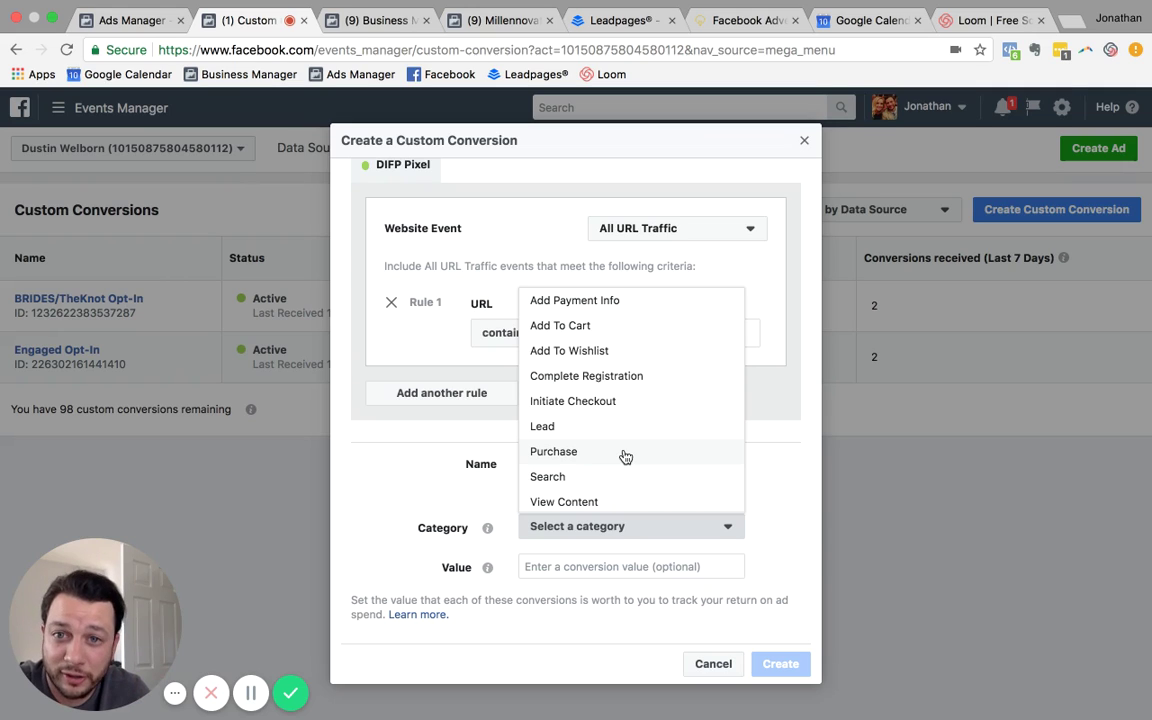
click(735, 540)
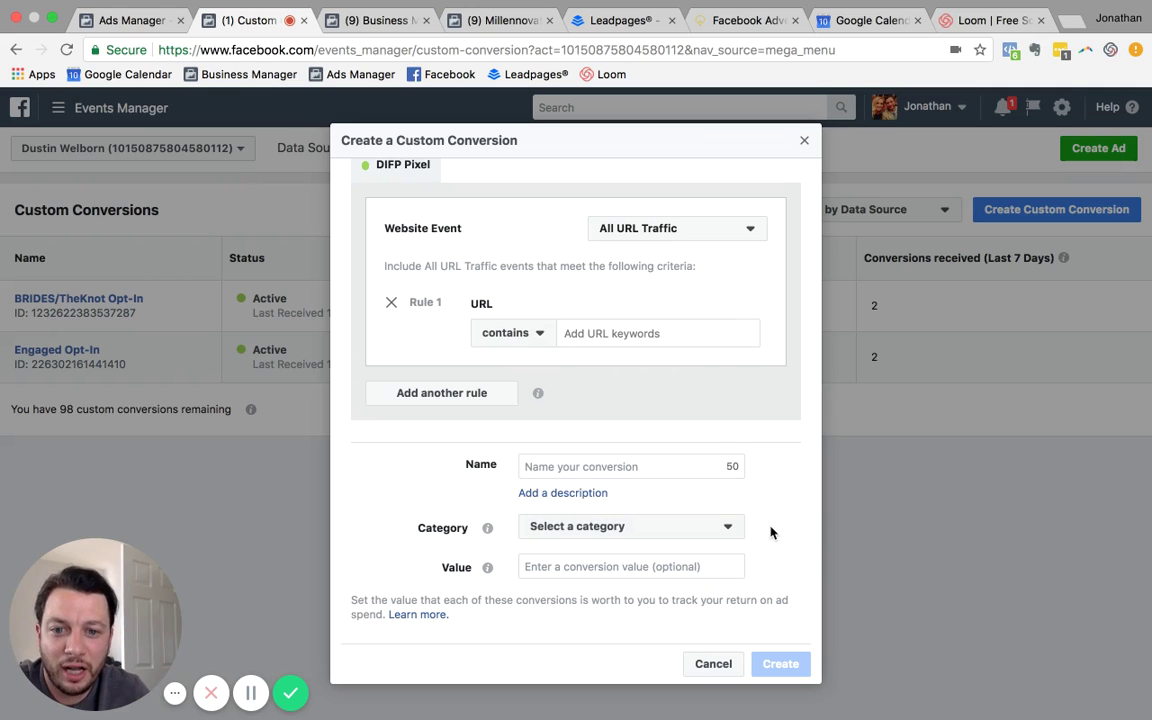
click(730, 535)
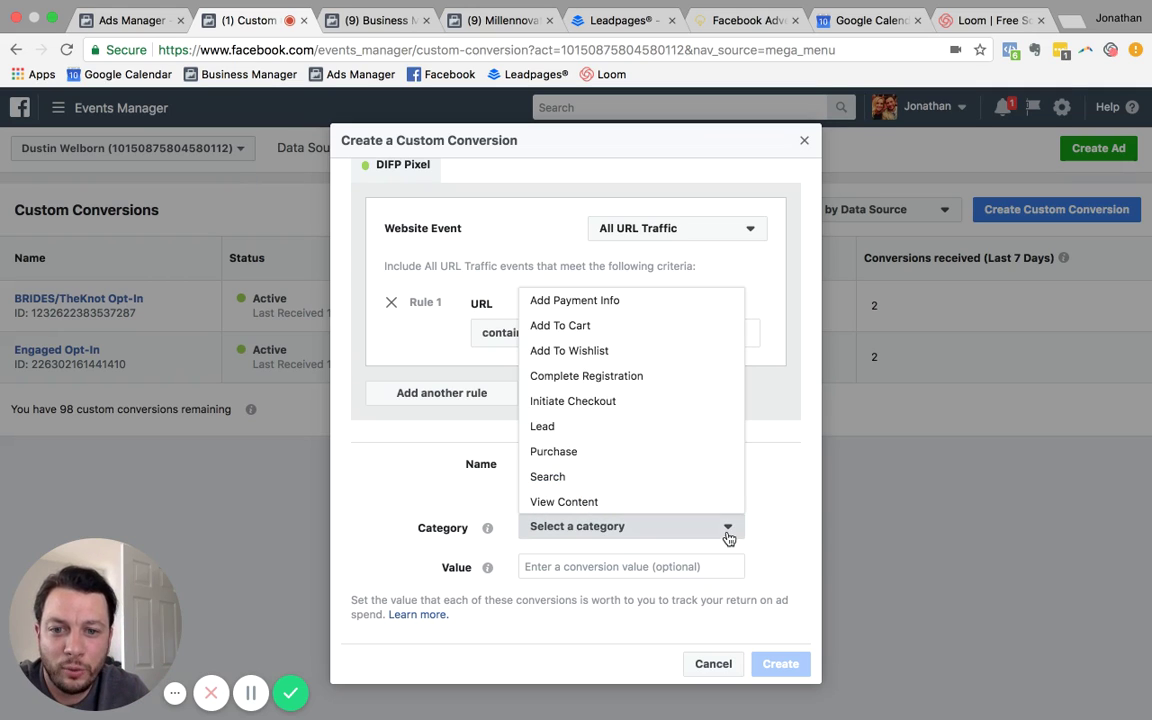
click(684, 450)
click(664, 565)
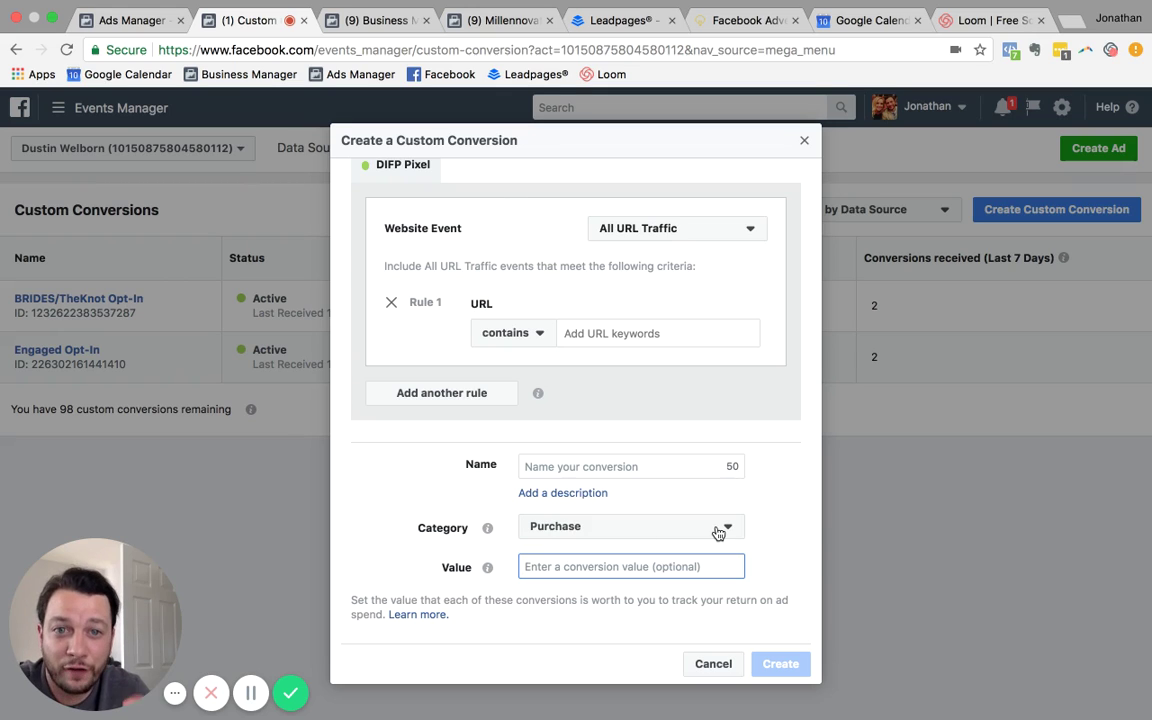
scroll(718, 533, up, 2)
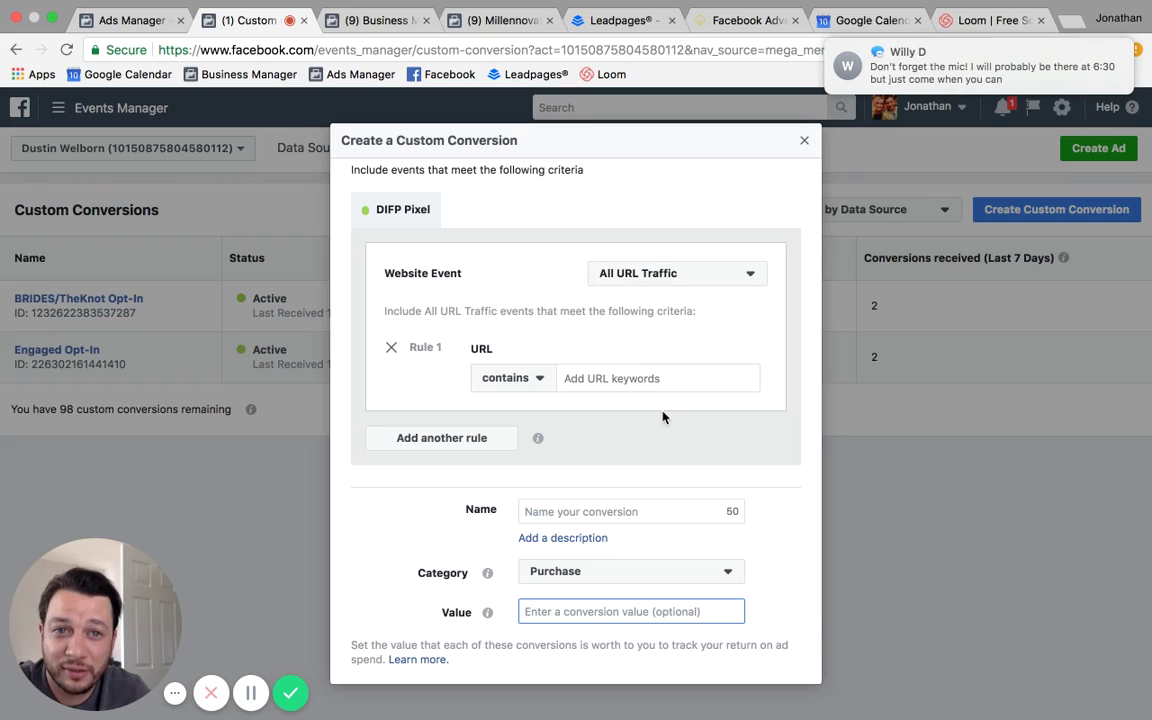
click(848, 64)
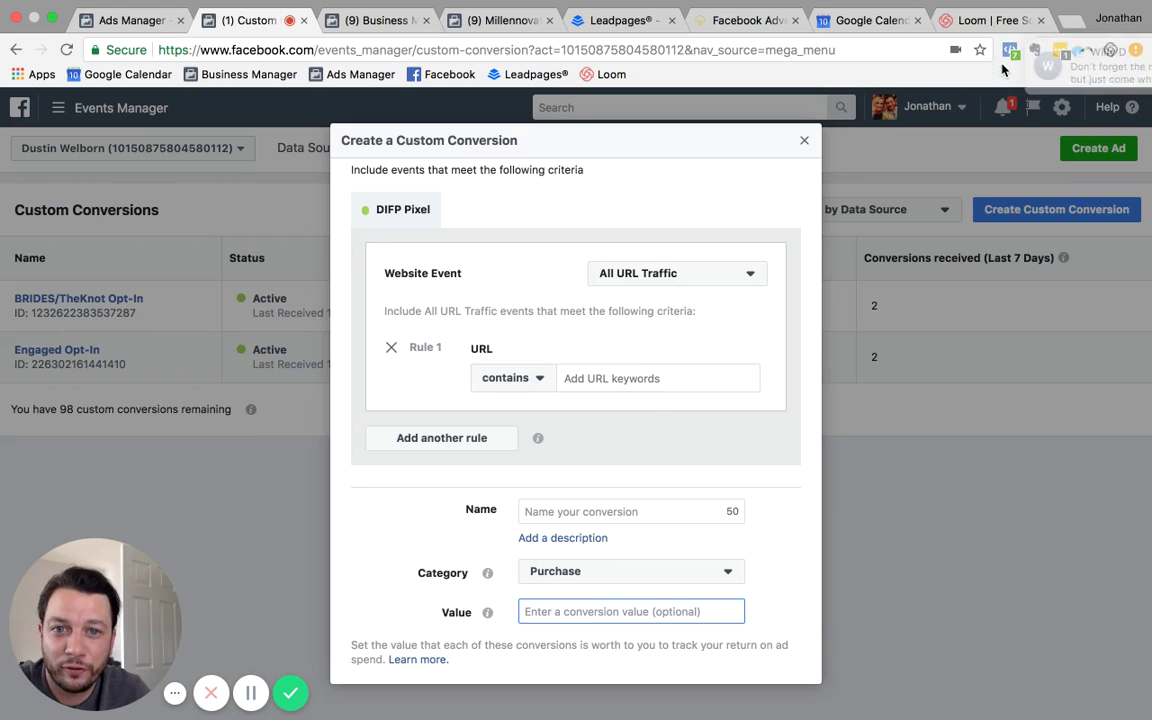